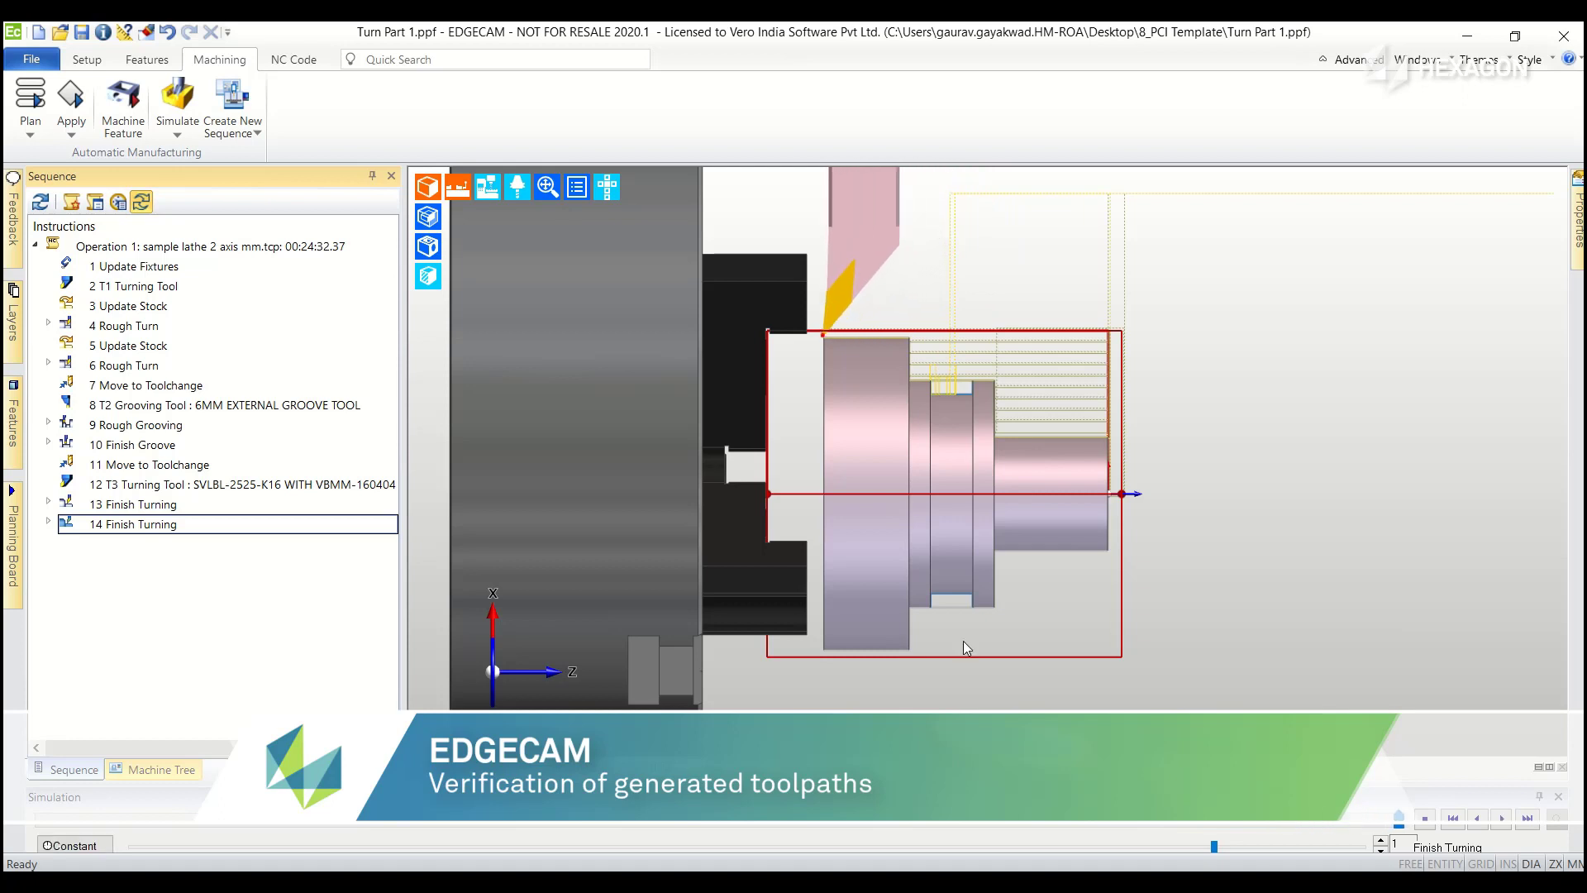
# Step: Create a PCI template from all instructions in the machining sequence, saved as Turn Template
pyautogui.click(1420, 820)
pyautogui.click(166, 369)
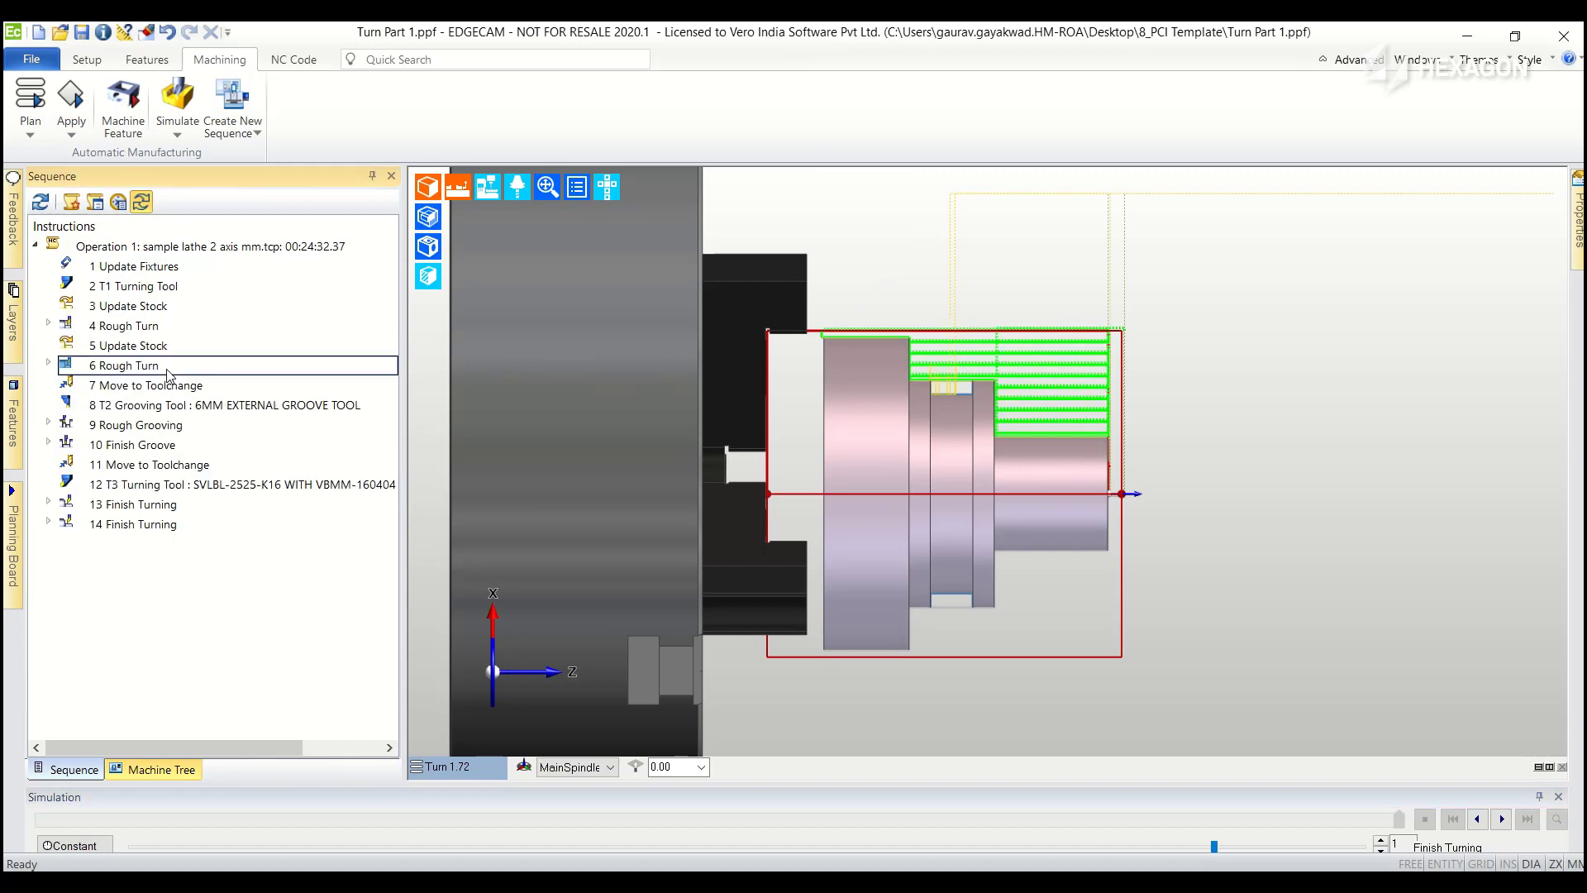
pyautogui.hotkey('ctrl', 'a')
pyautogui.rightClick(166, 370)
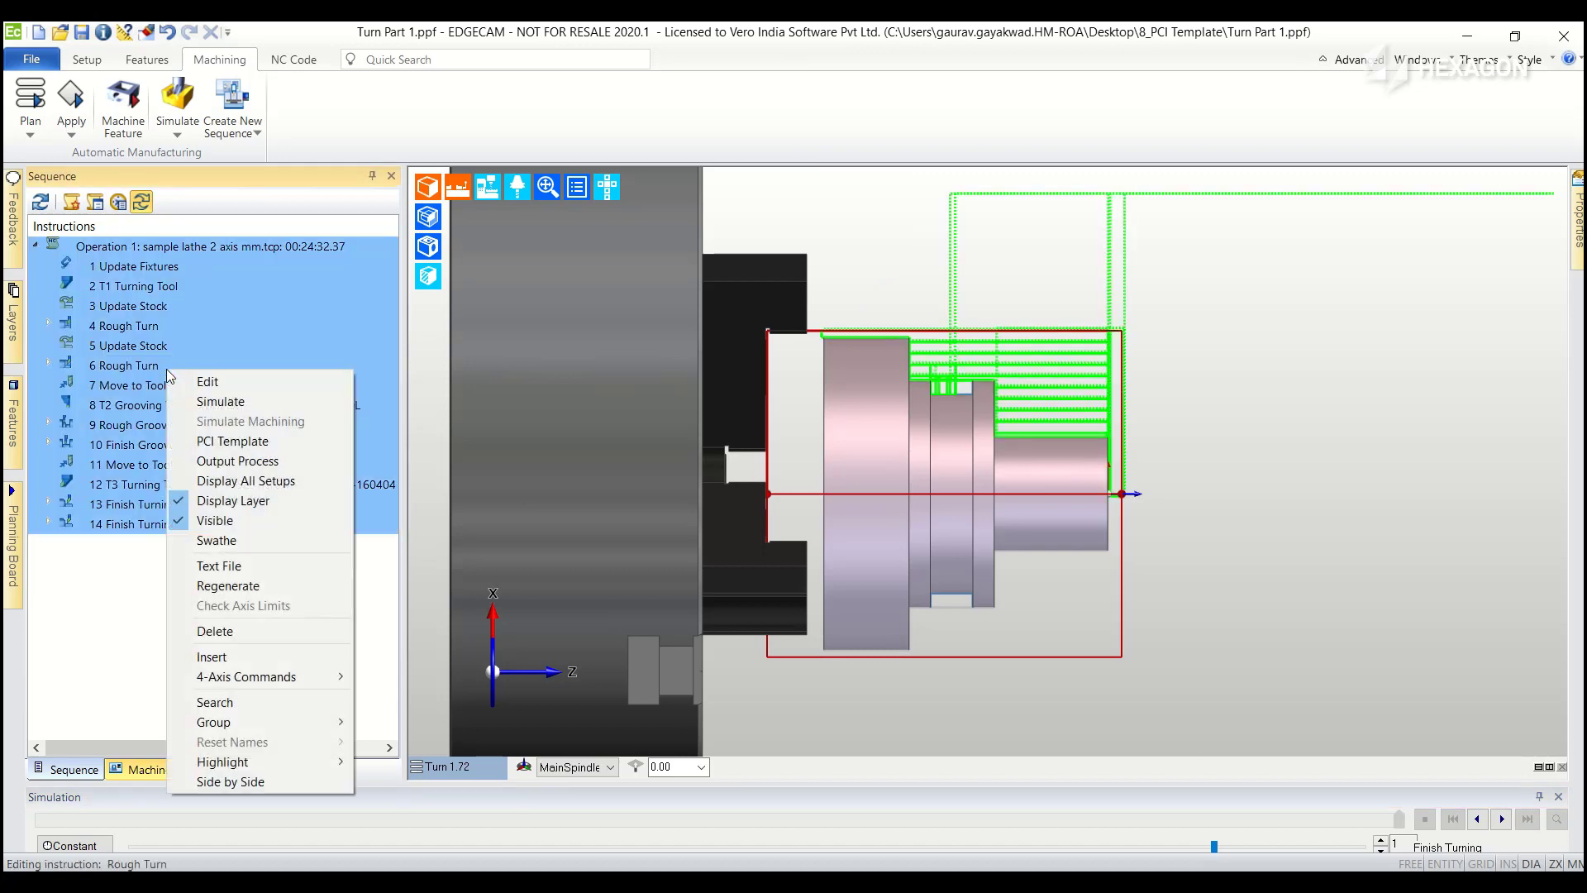
pyautogui.click(208, 439)
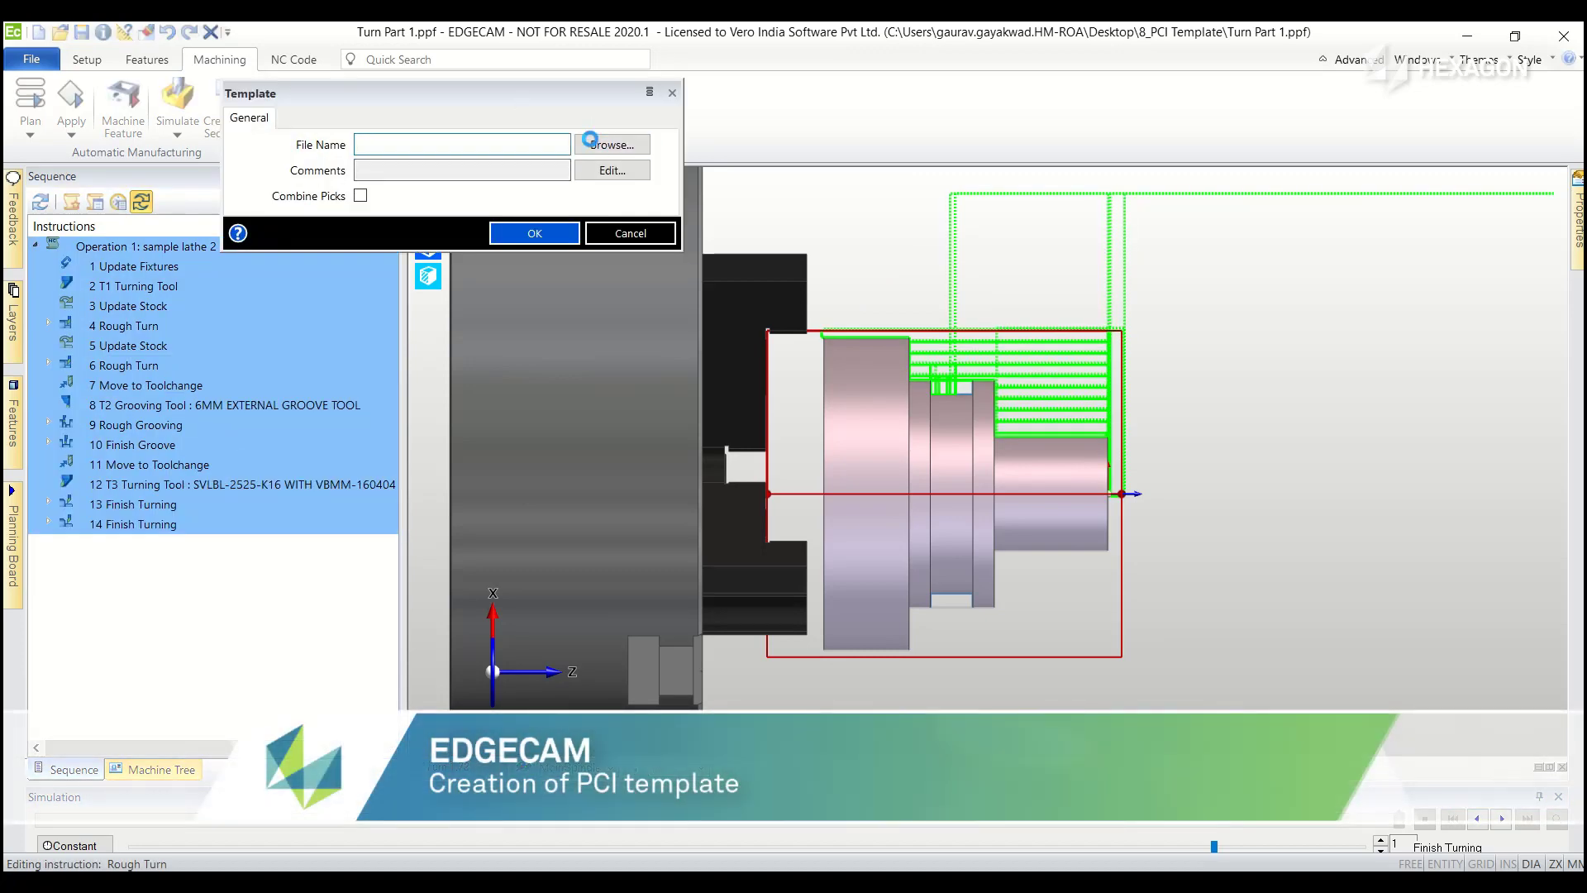
pyautogui.click(612, 145)
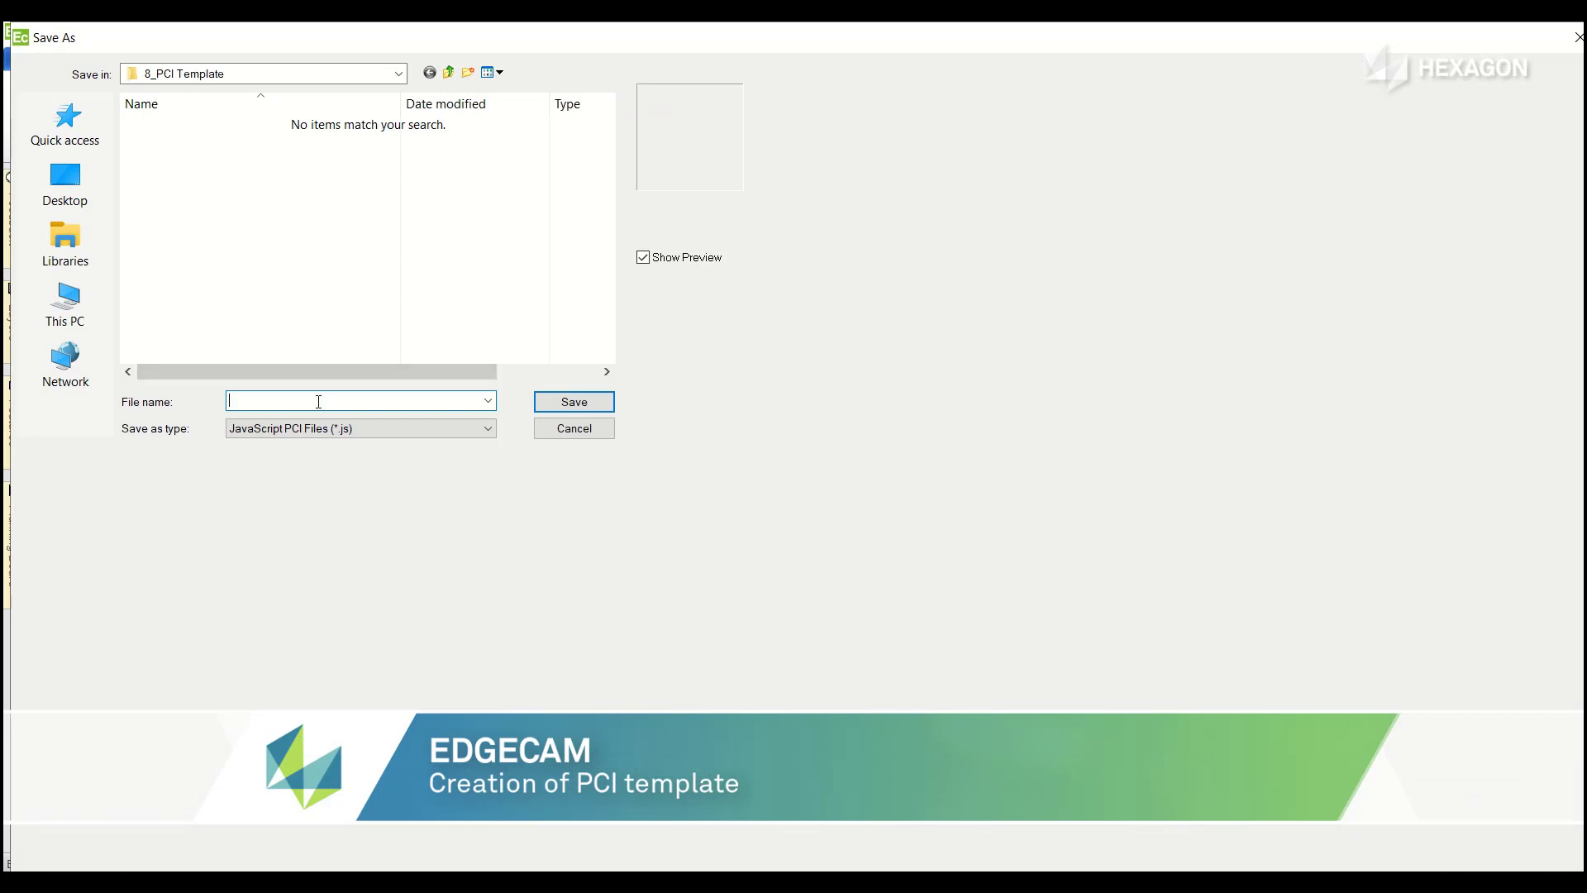
pyautogui.write('Turn Template')
pyautogui.press('Return')
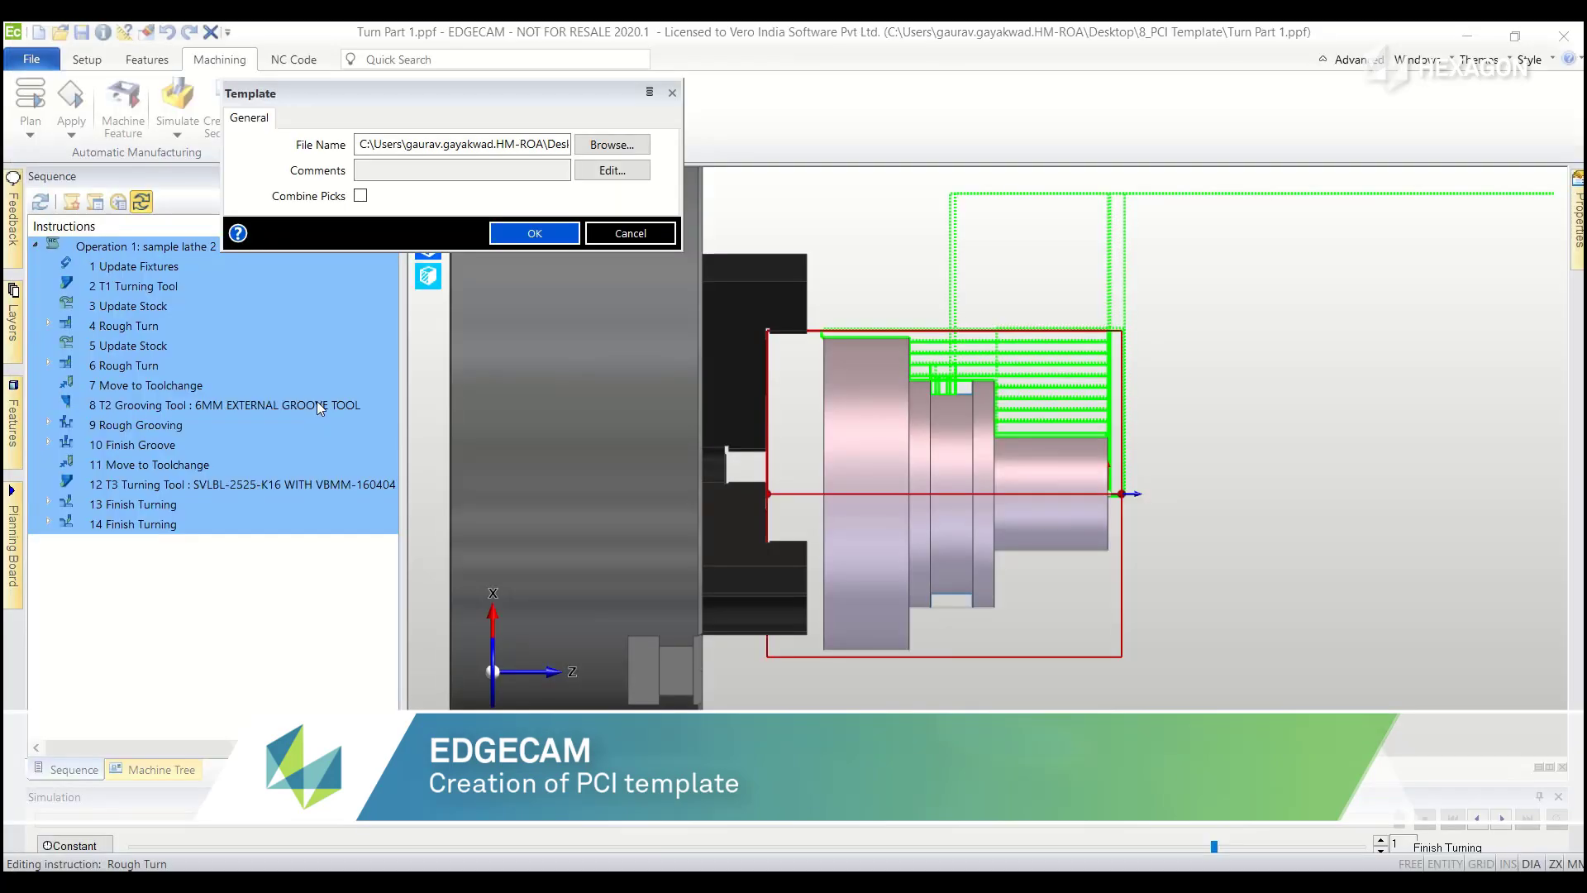
pyautogui.click(538, 234)
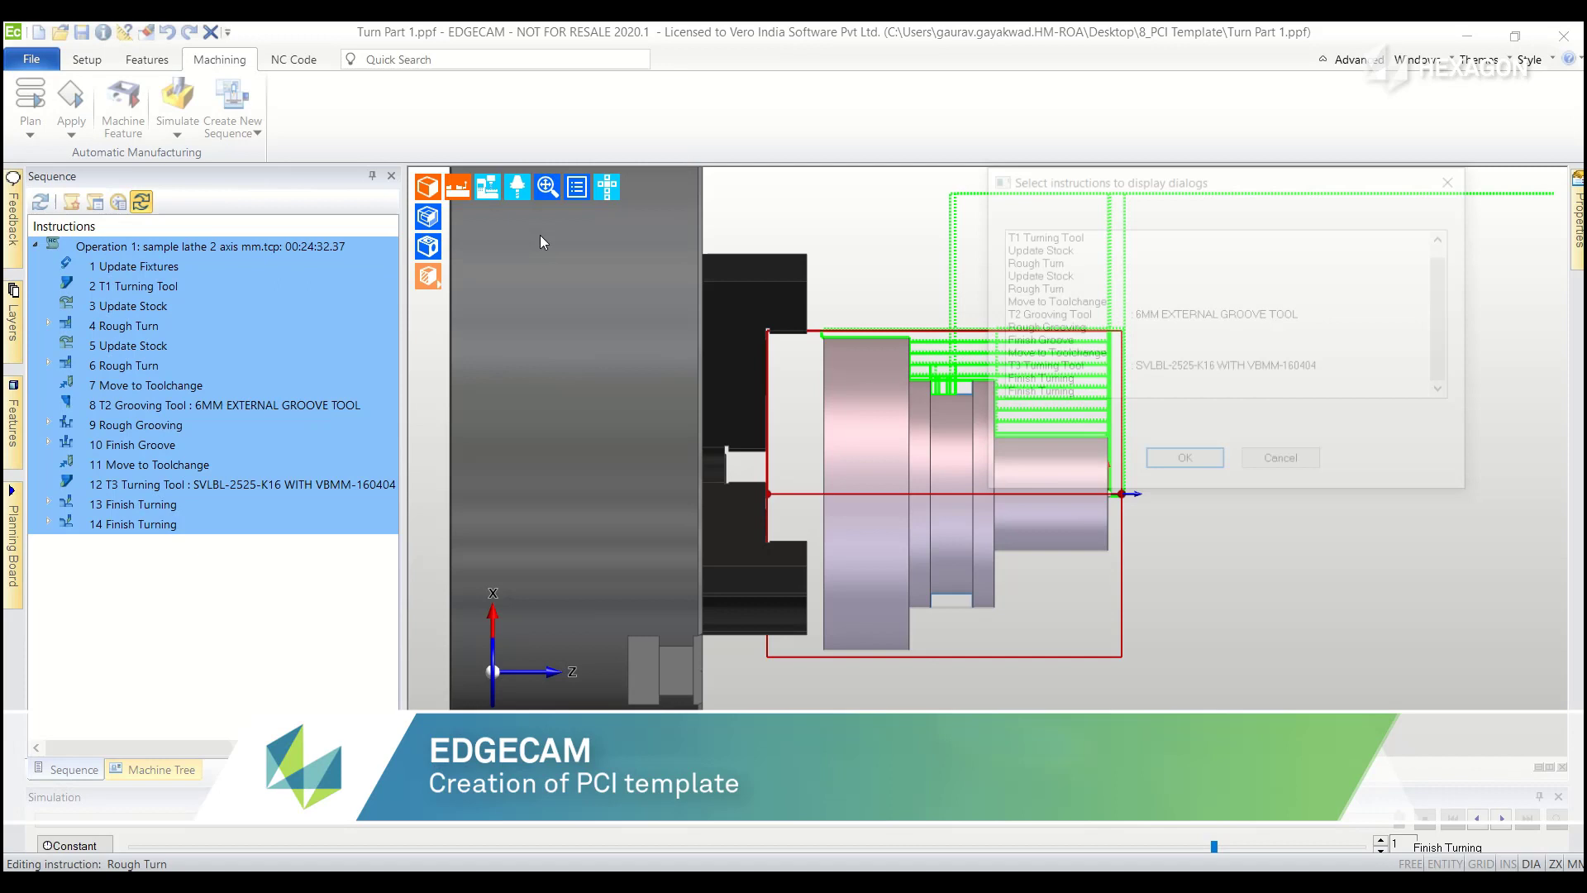
# Step: Set the template to display dialogs for every instruction from T1 Turning Tool through the last Finish Turning
pyautogui.scroll(1, 1054, 264)
pyautogui.click(1040, 248)
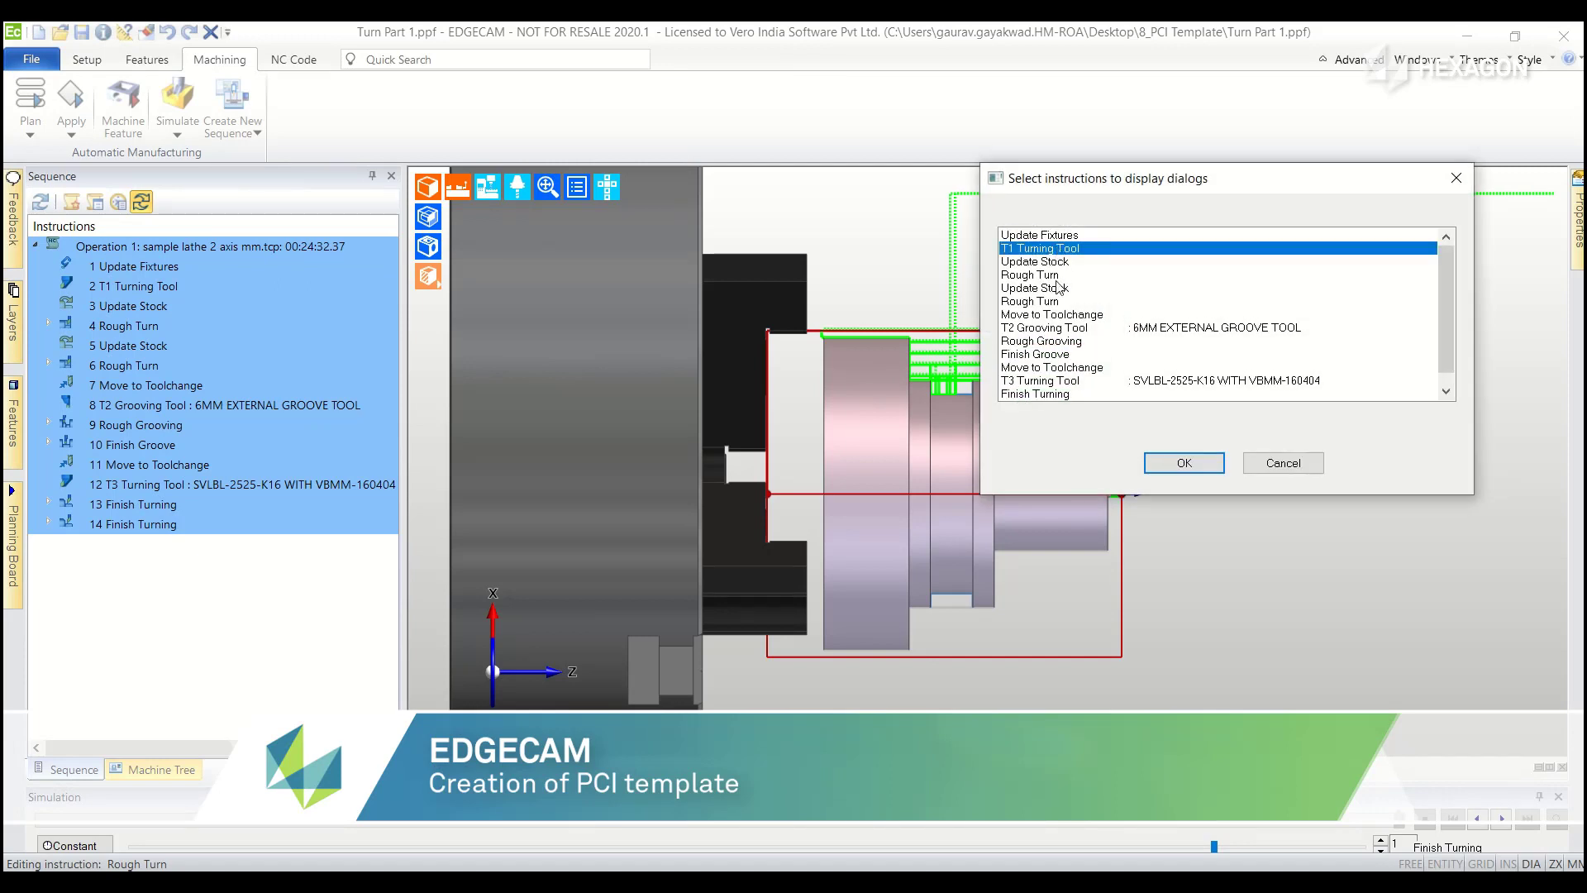
pyautogui.scroll(-1, 1058, 286)
pyautogui.keyDown('shift'); pyautogui.click(1046, 393); pyautogui.keyUp('shift')
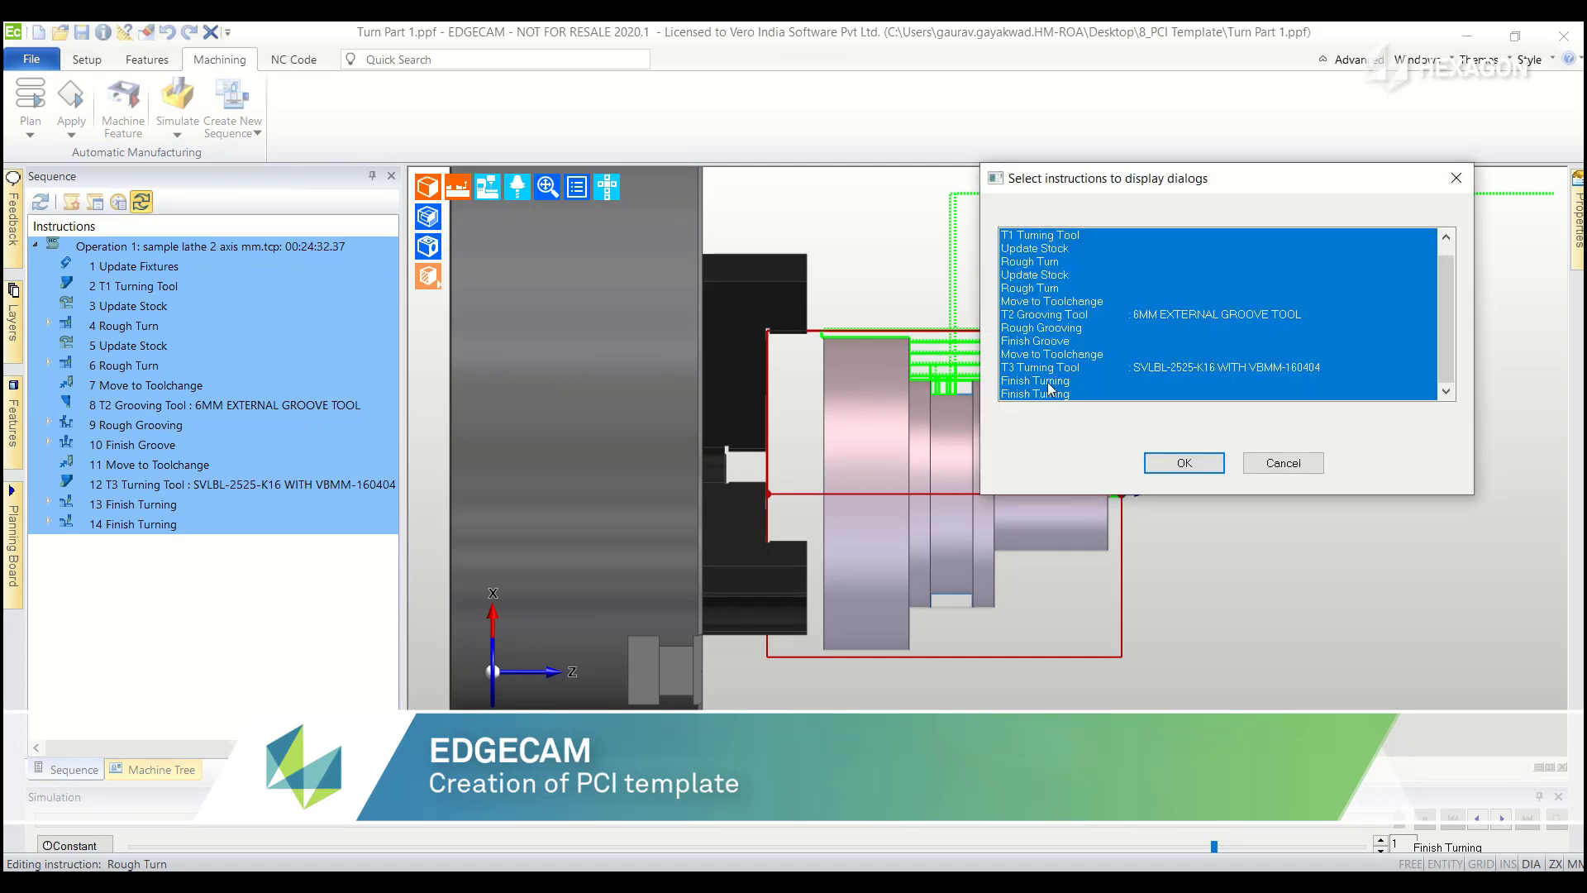
pyautogui.scroll(1, 1050, 389)
pyautogui.scroll(-1, 1067, 397)
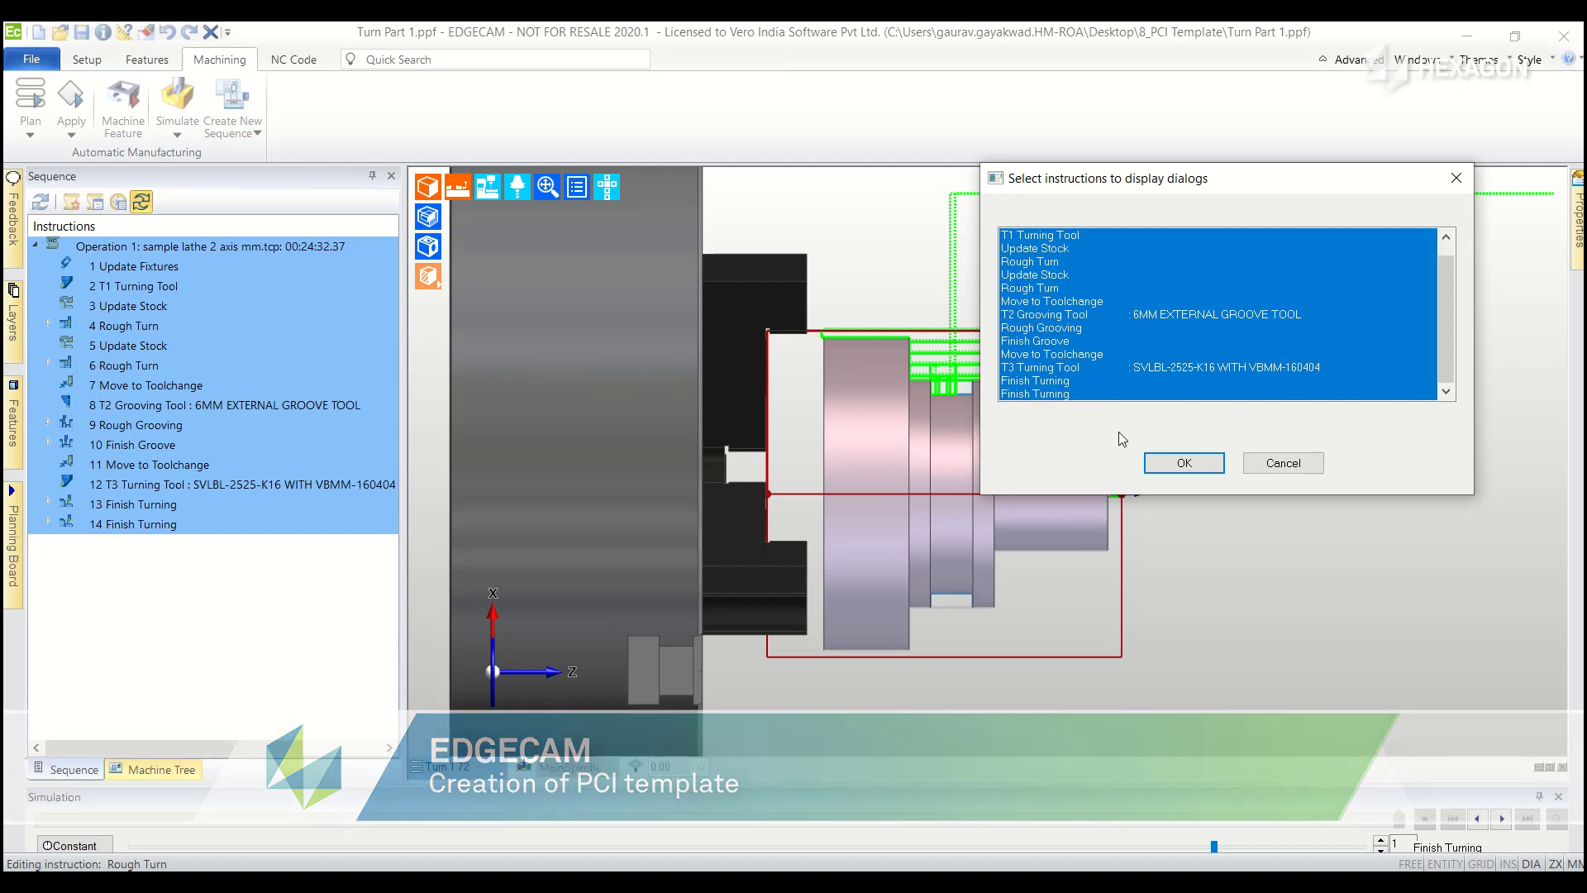
pyautogui.click(1184, 464)
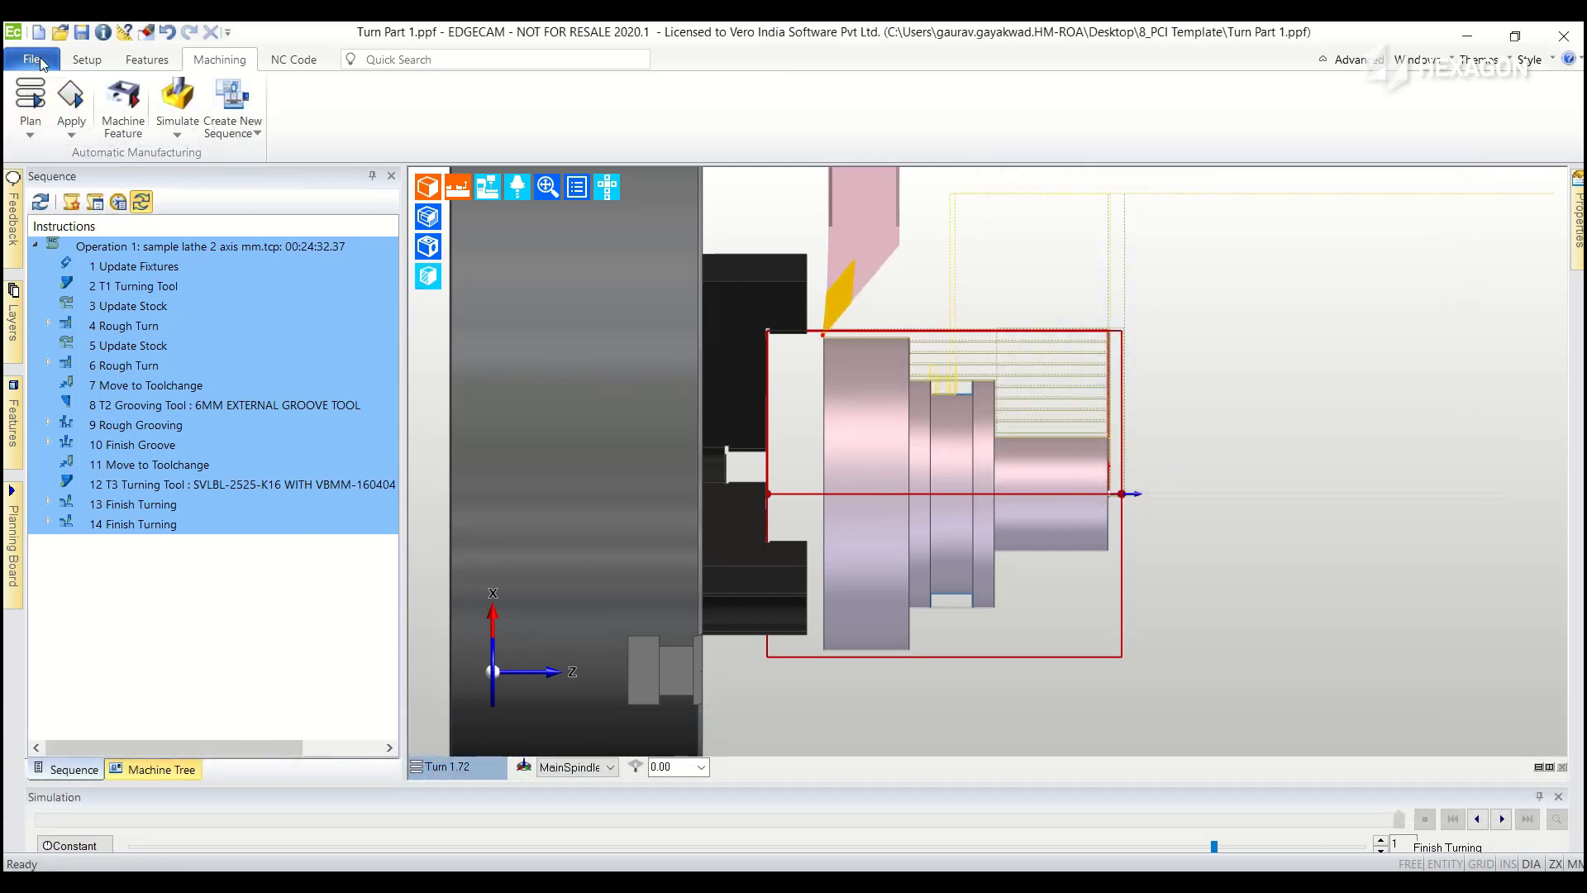
# Step: Open the part file Turn Part 2.ppf from the 8_PCI Template folder
pyautogui.click(87, 60)
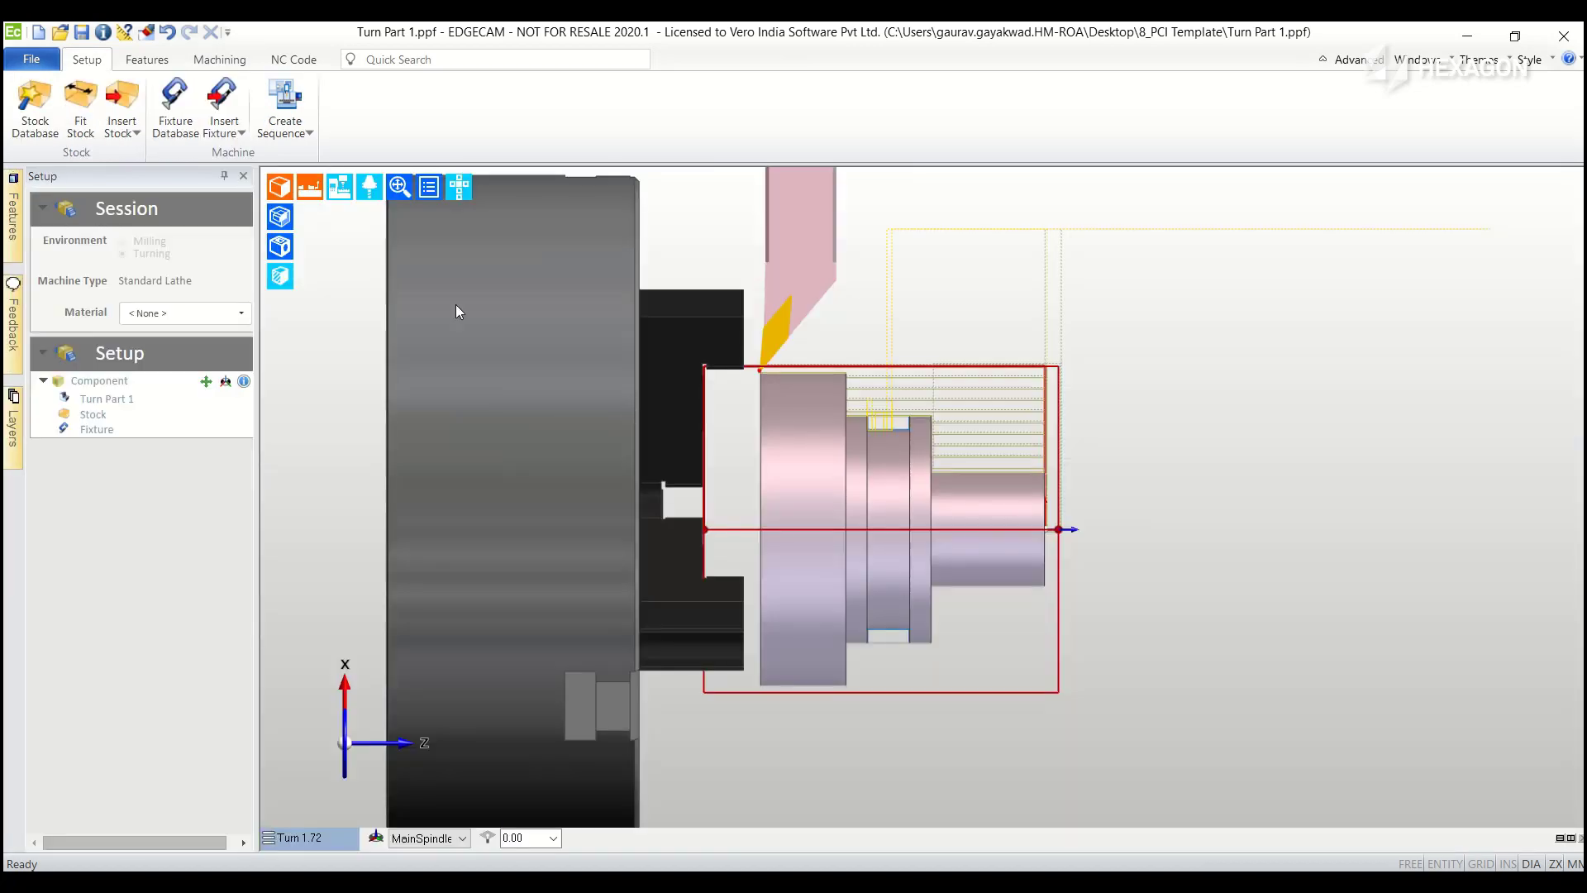
pyautogui.click(31, 60)
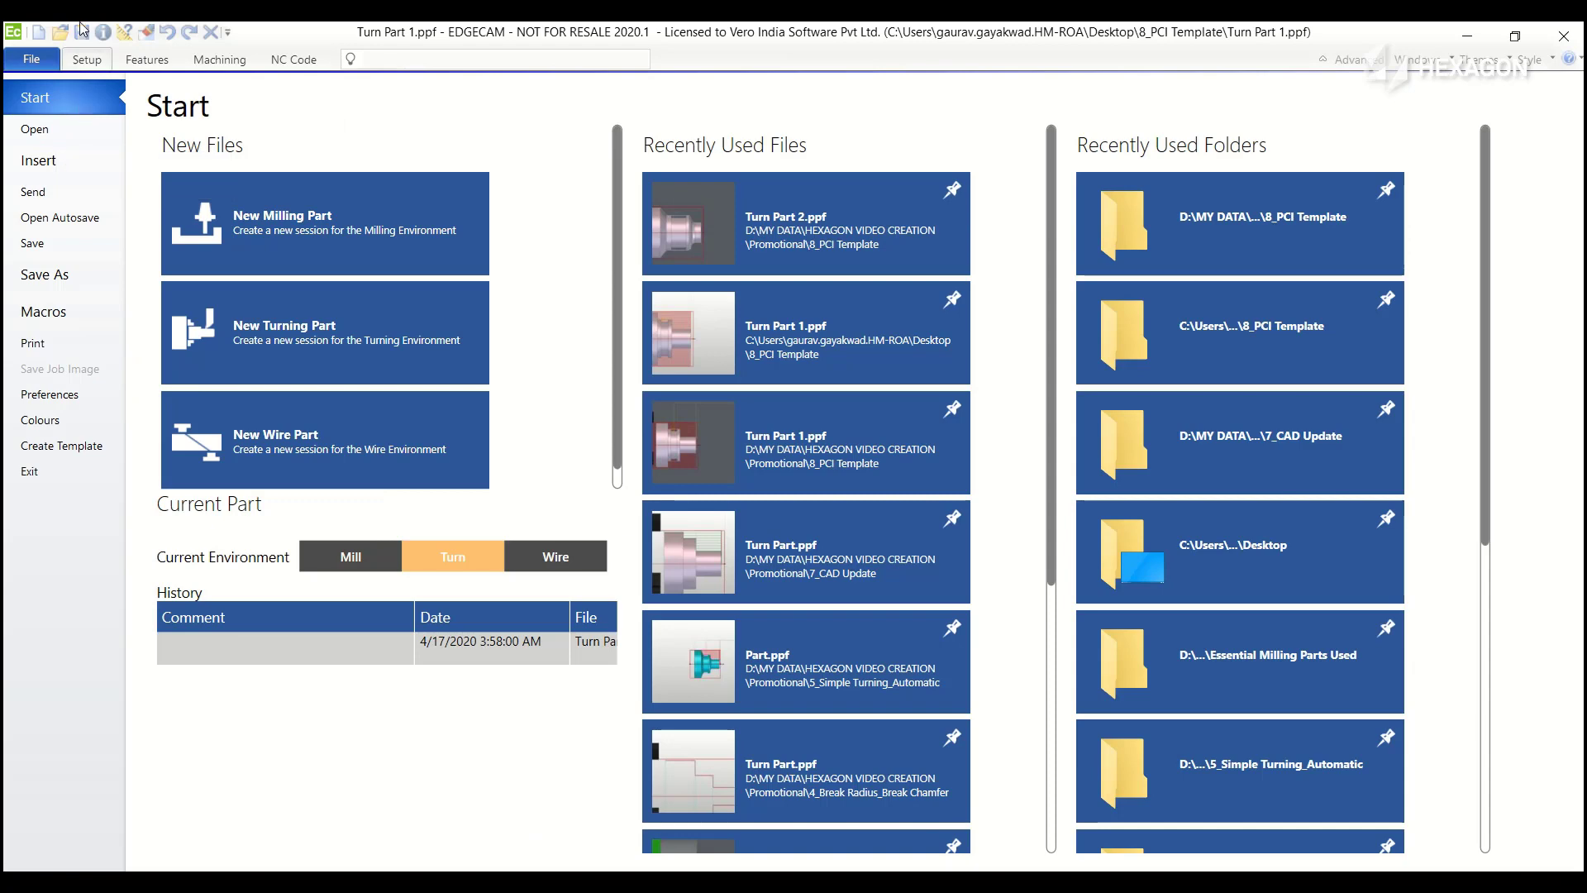
pyautogui.click(87, 60)
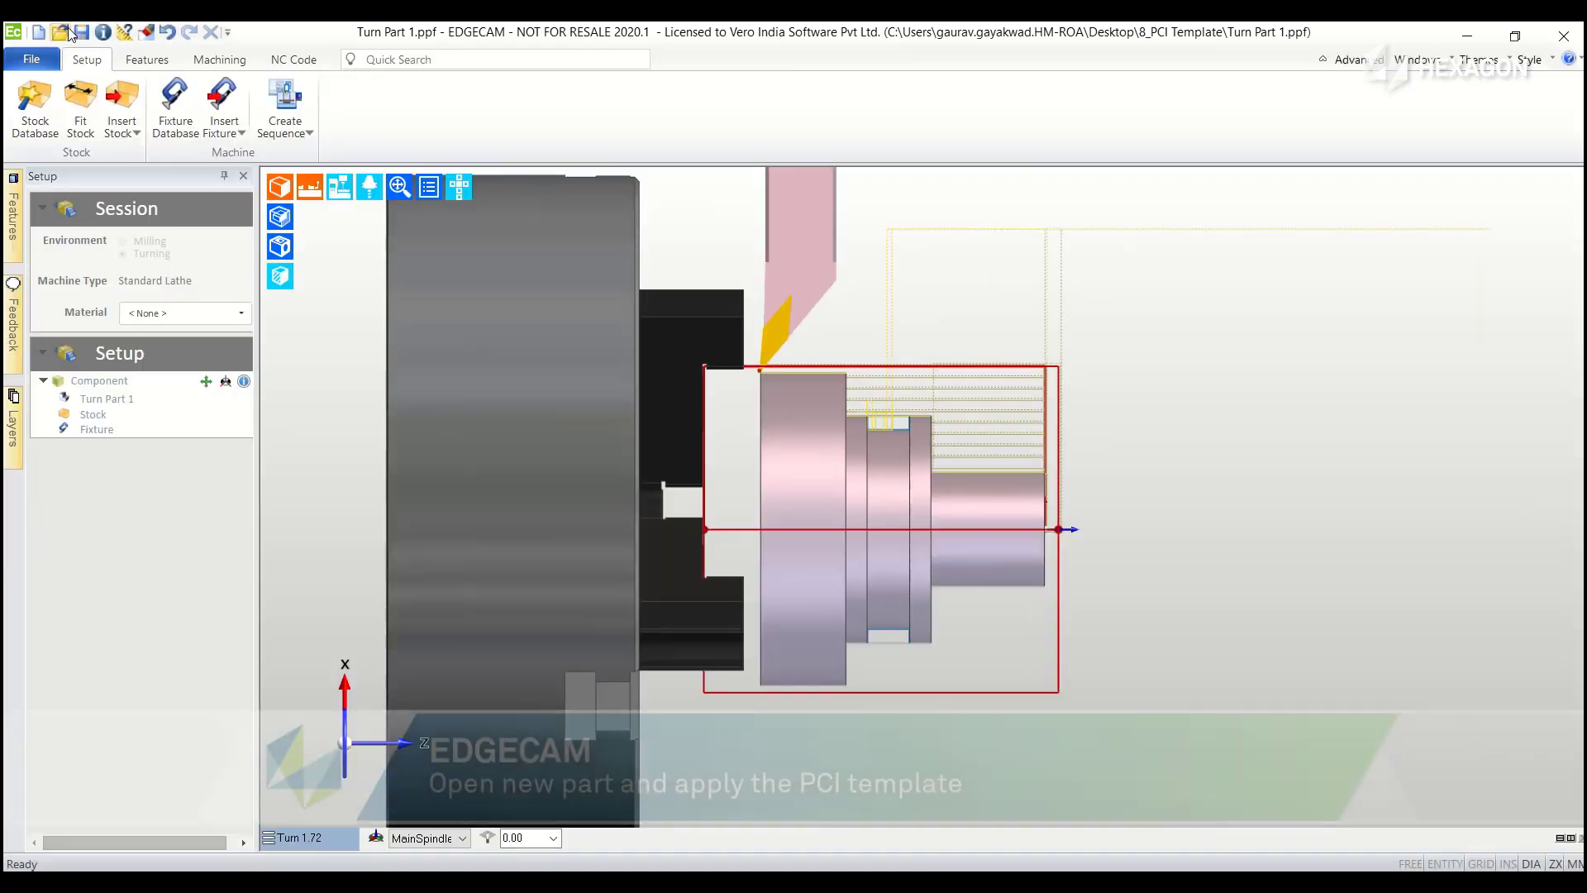
pyautogui.click(70, 32)
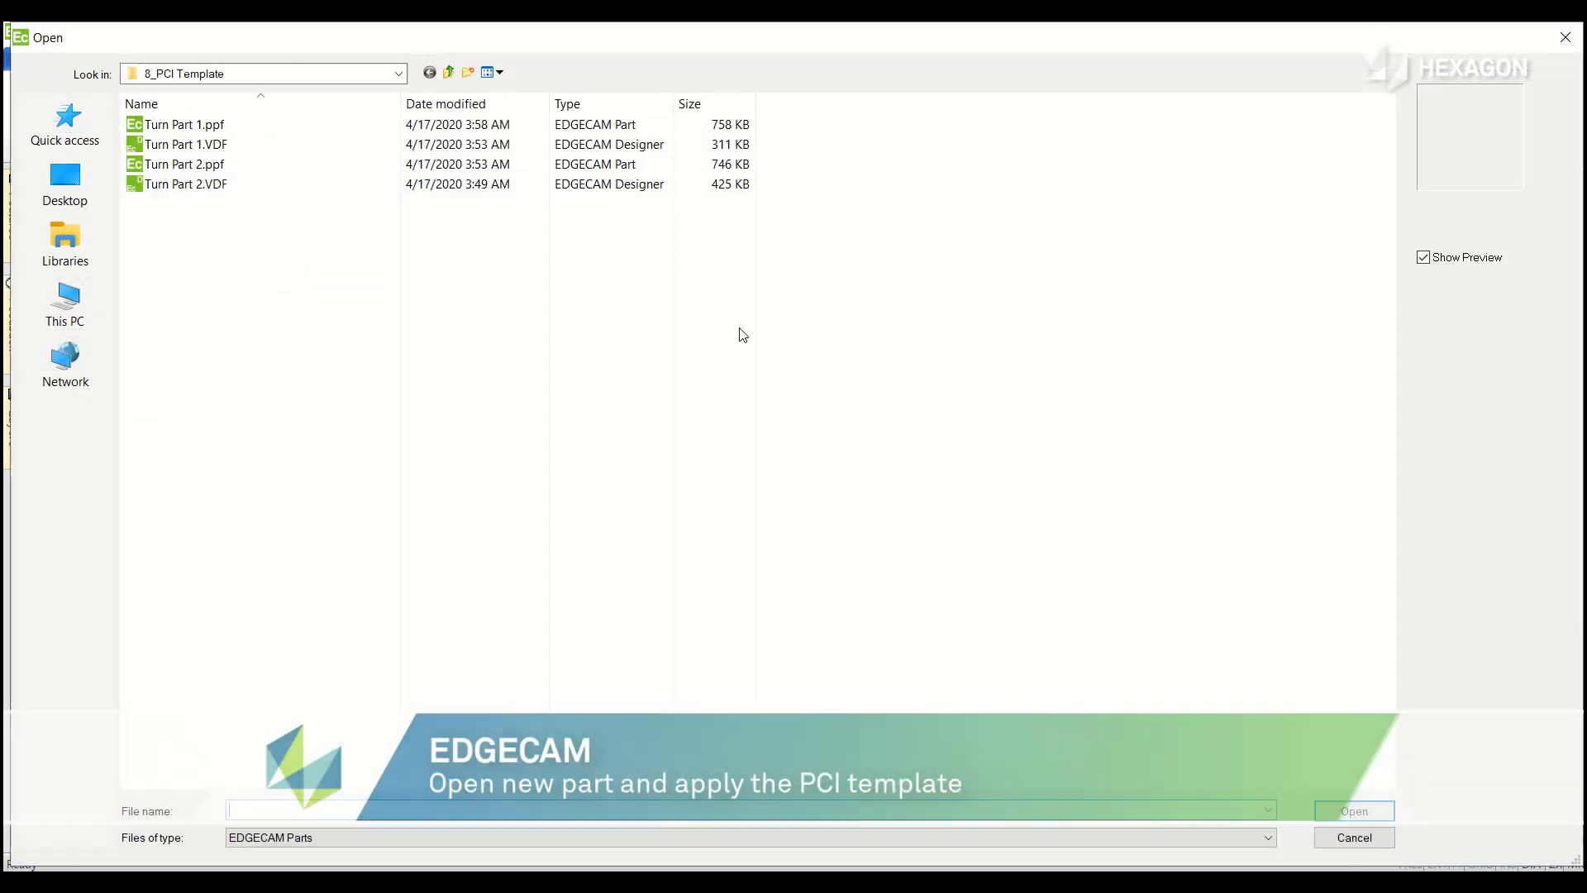
pyautogui.click(290, 171)
pyautogui.click(1353, 811)
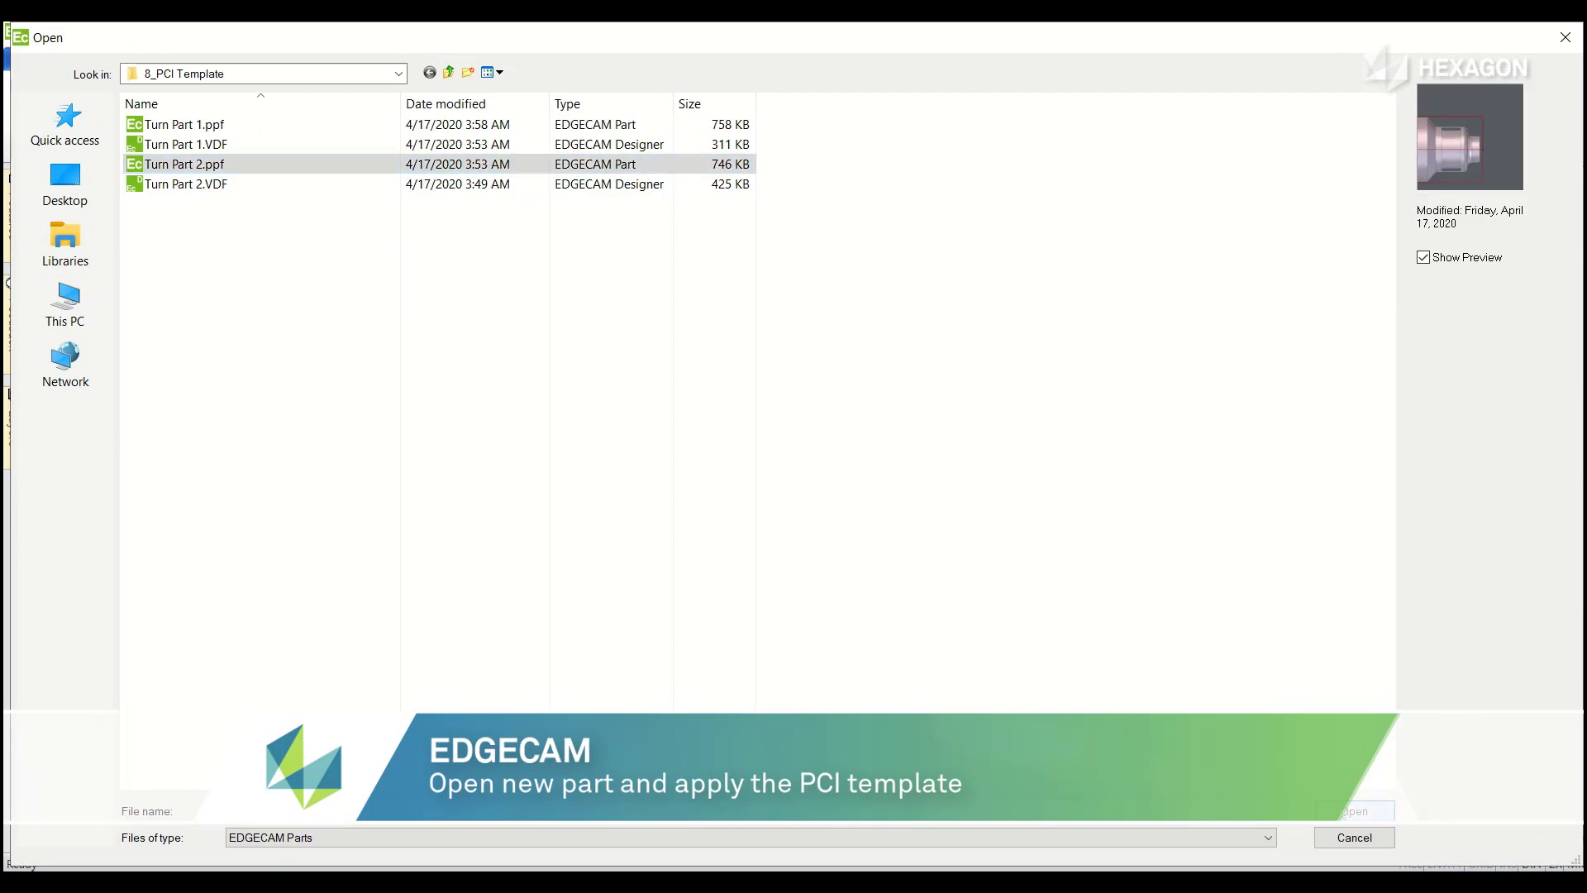
pyautogui.click(808, 505)
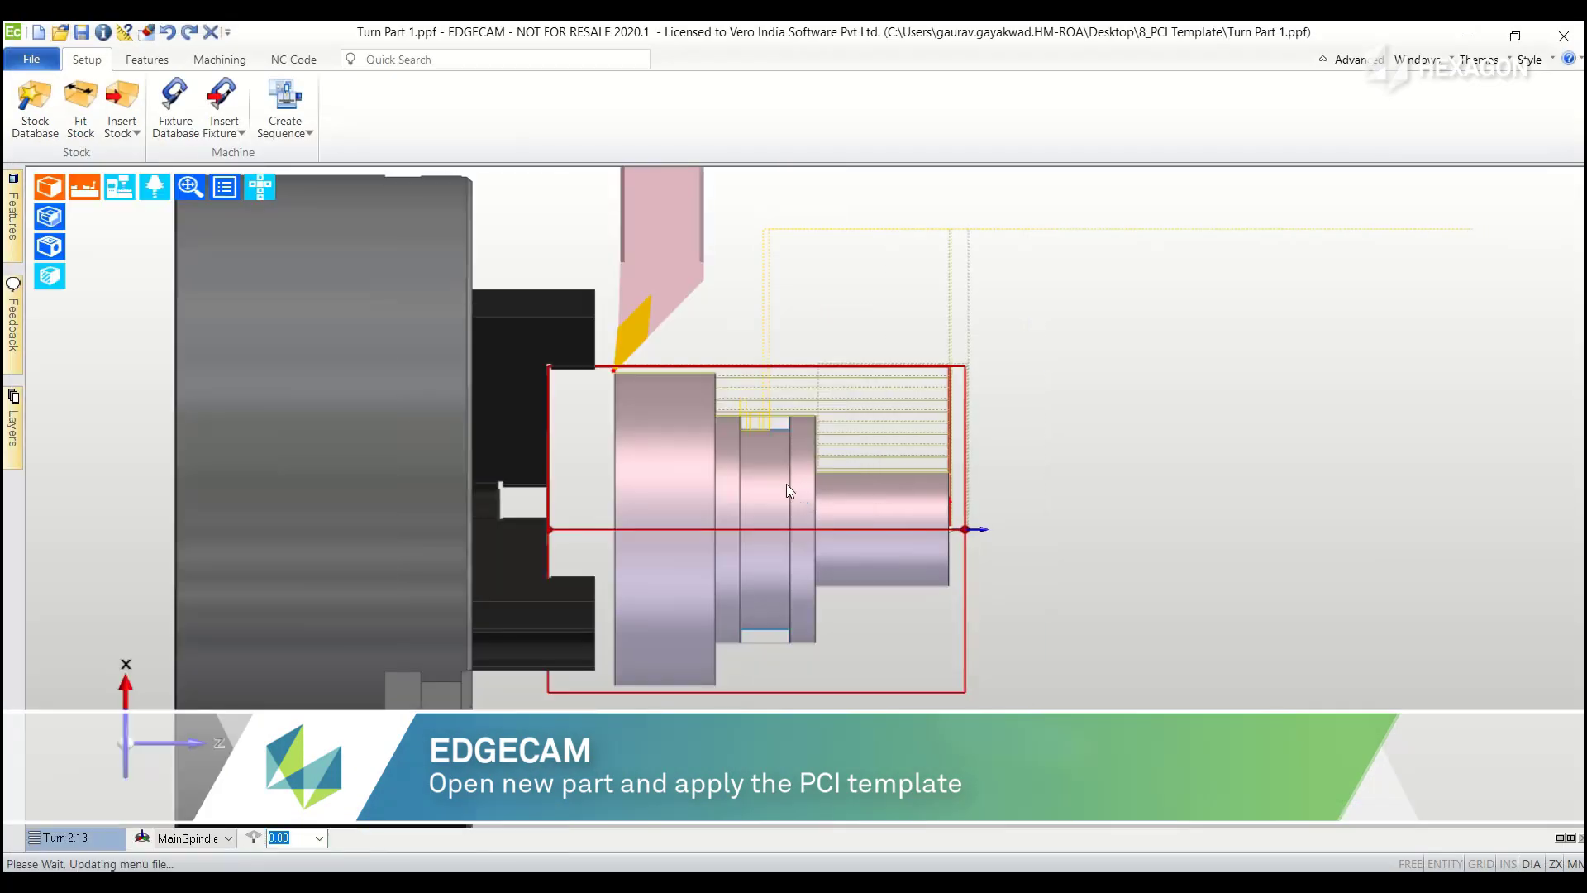
# Step: Run the PCI macro Turn Template.js on the Turn Part 2 machining sequence
pyautogui.scroll(-3, 1044, 370)
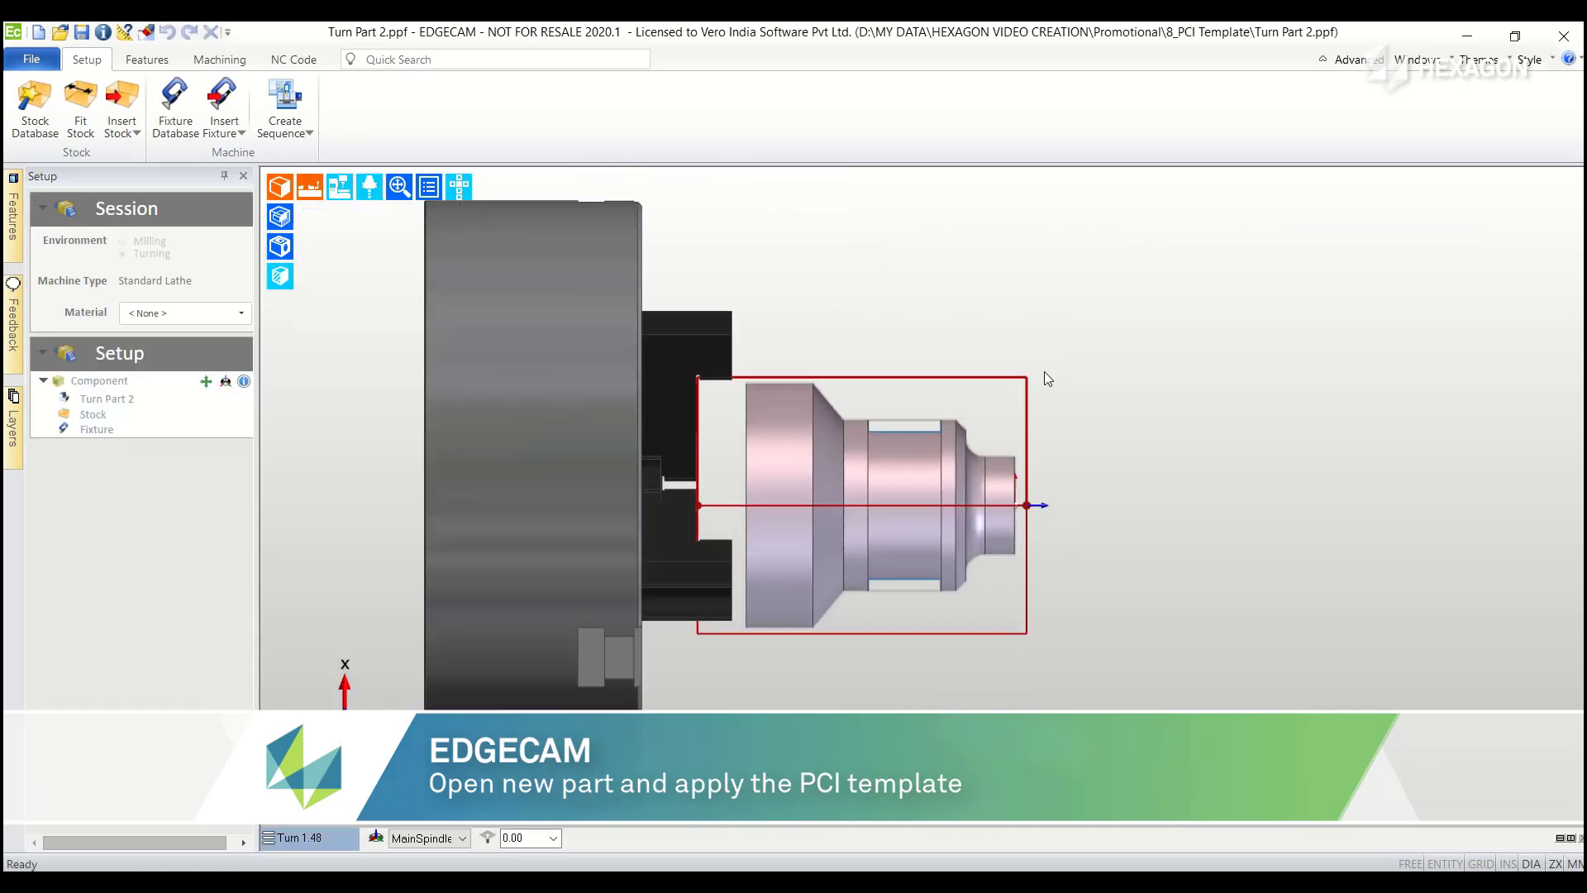
pyautogui.scroll(1, 1010, 415)
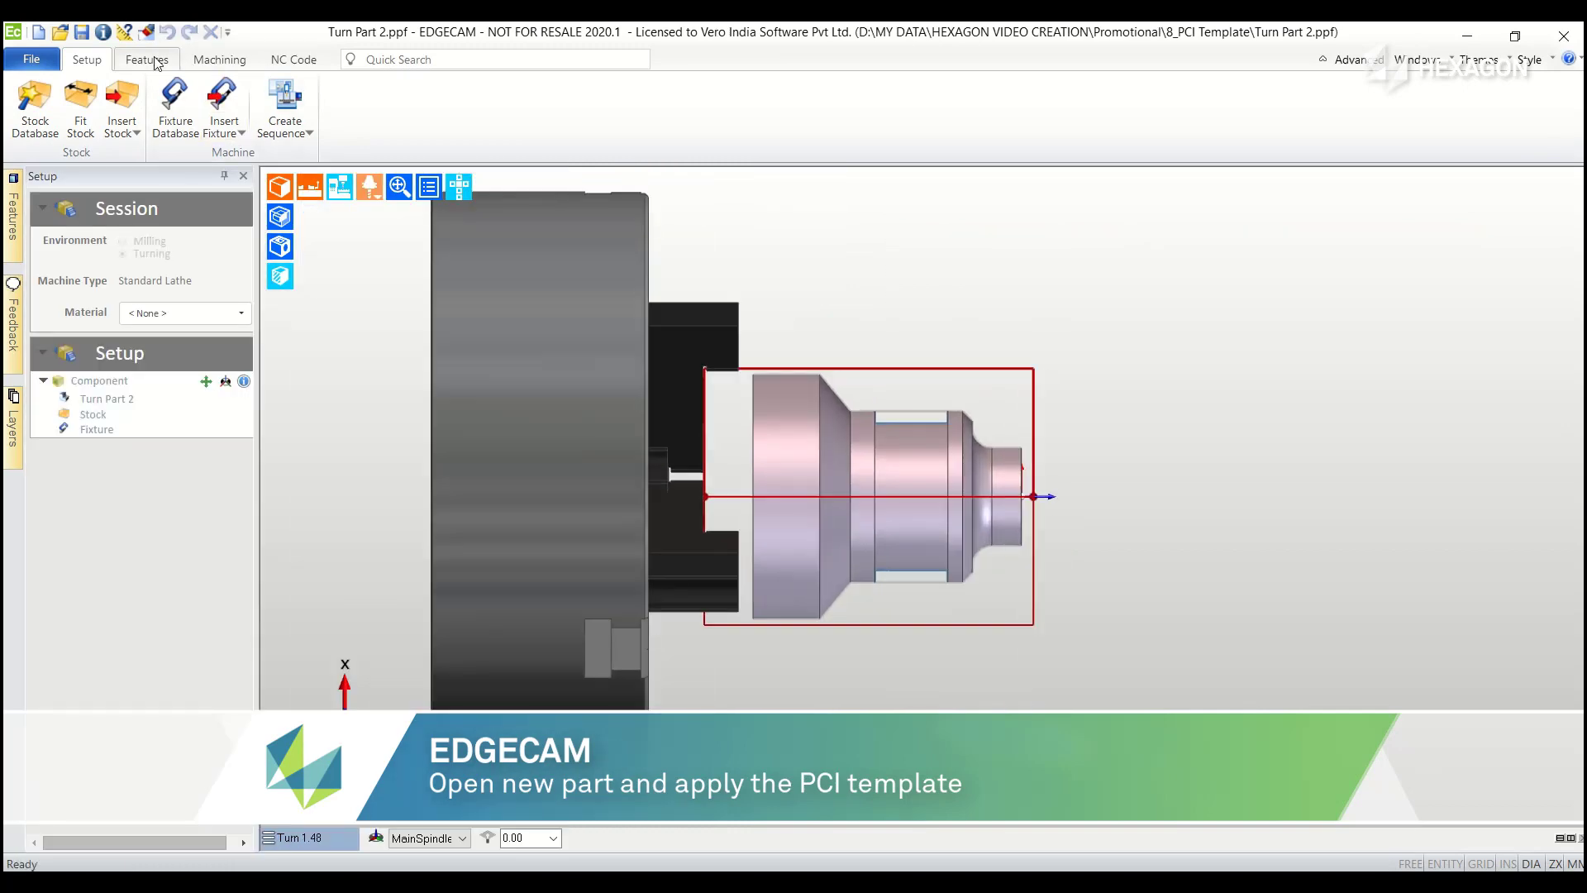
pyautogui.click(220, 61)
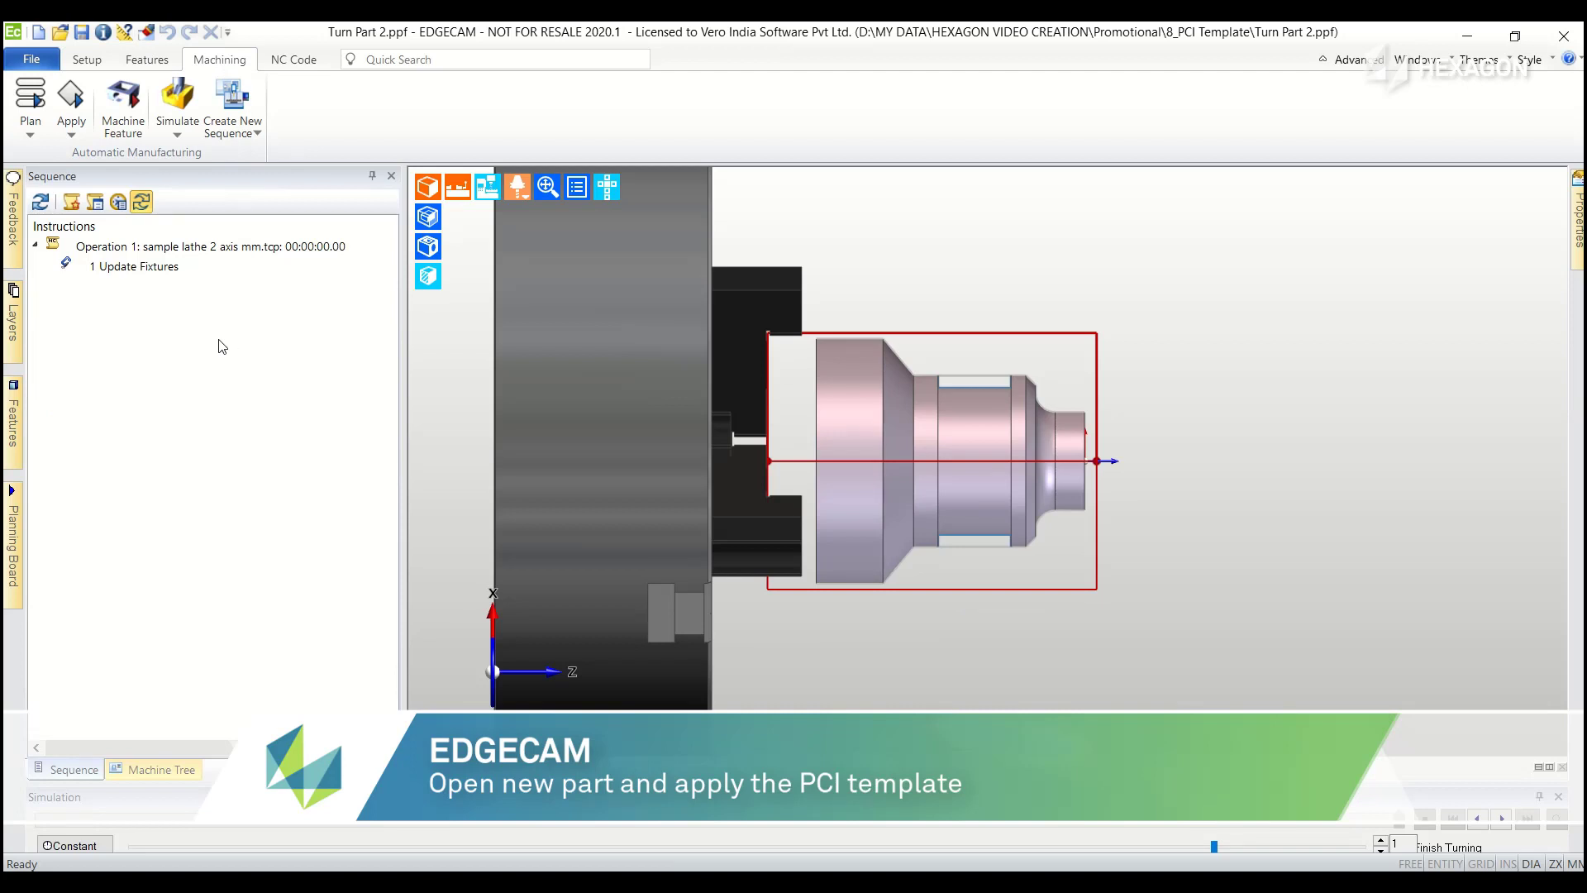
pyautogui.click(28, 61)
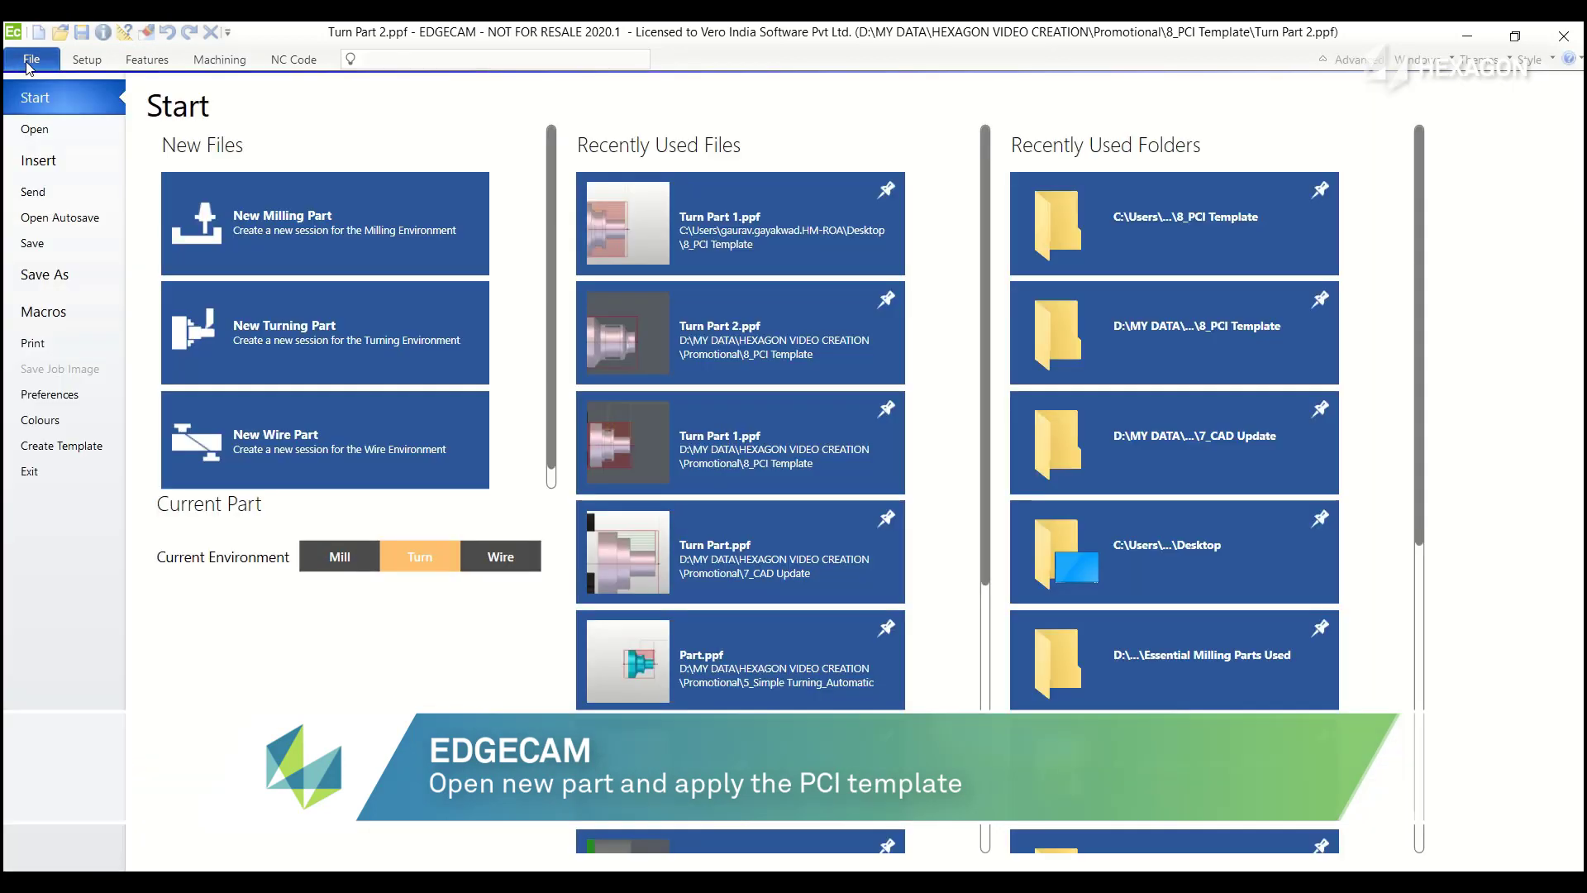
pyautogui.click(43, 312)
pyautogui.click(621, 200)
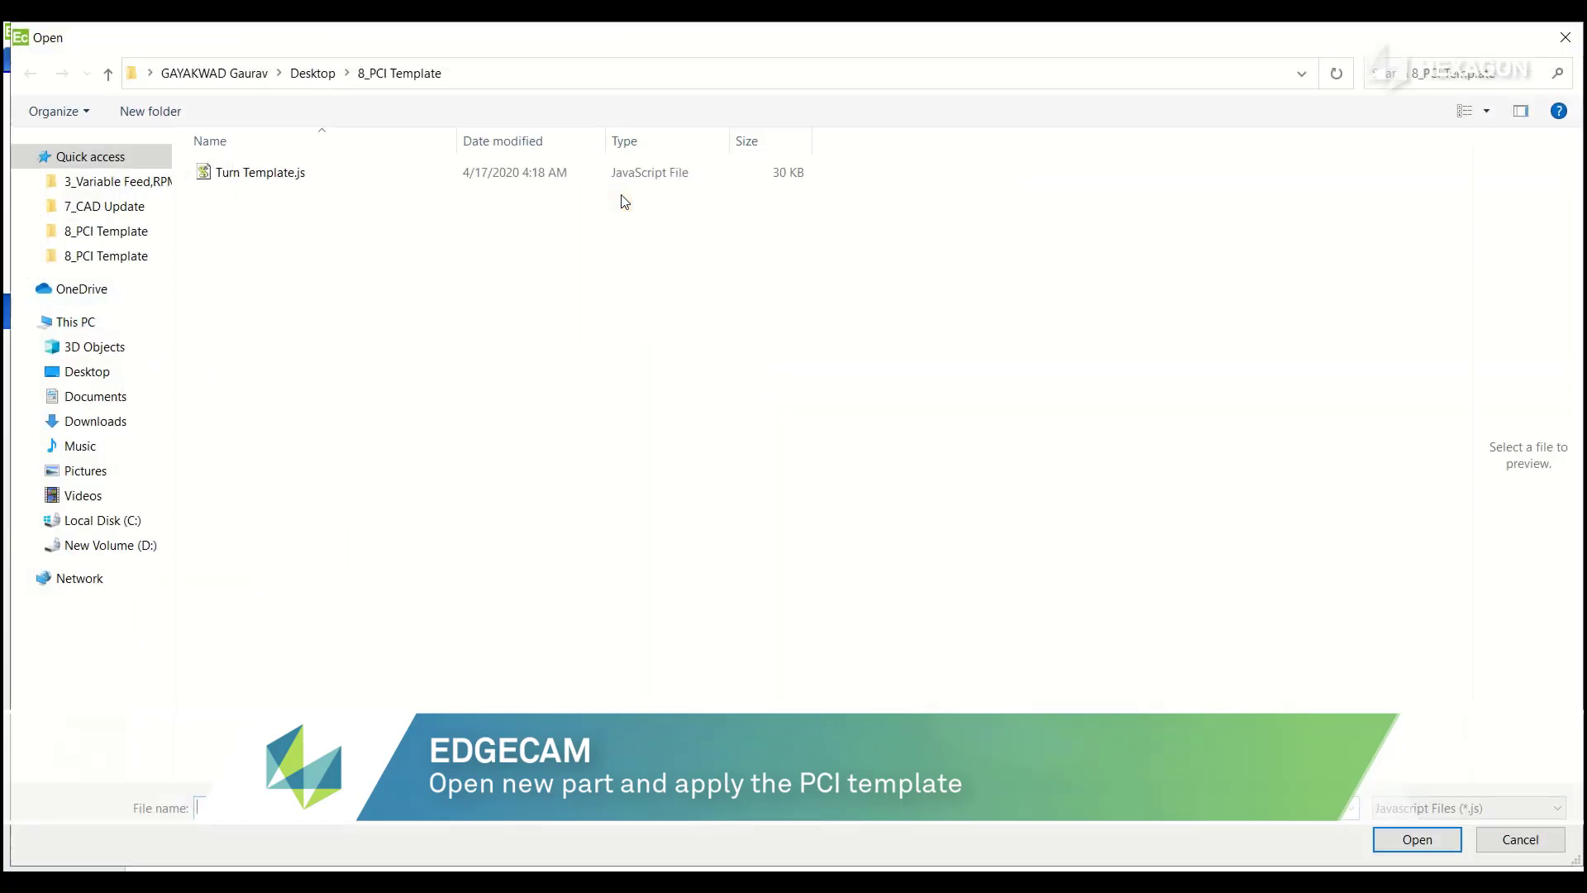
pyautogui.click(281, 173)
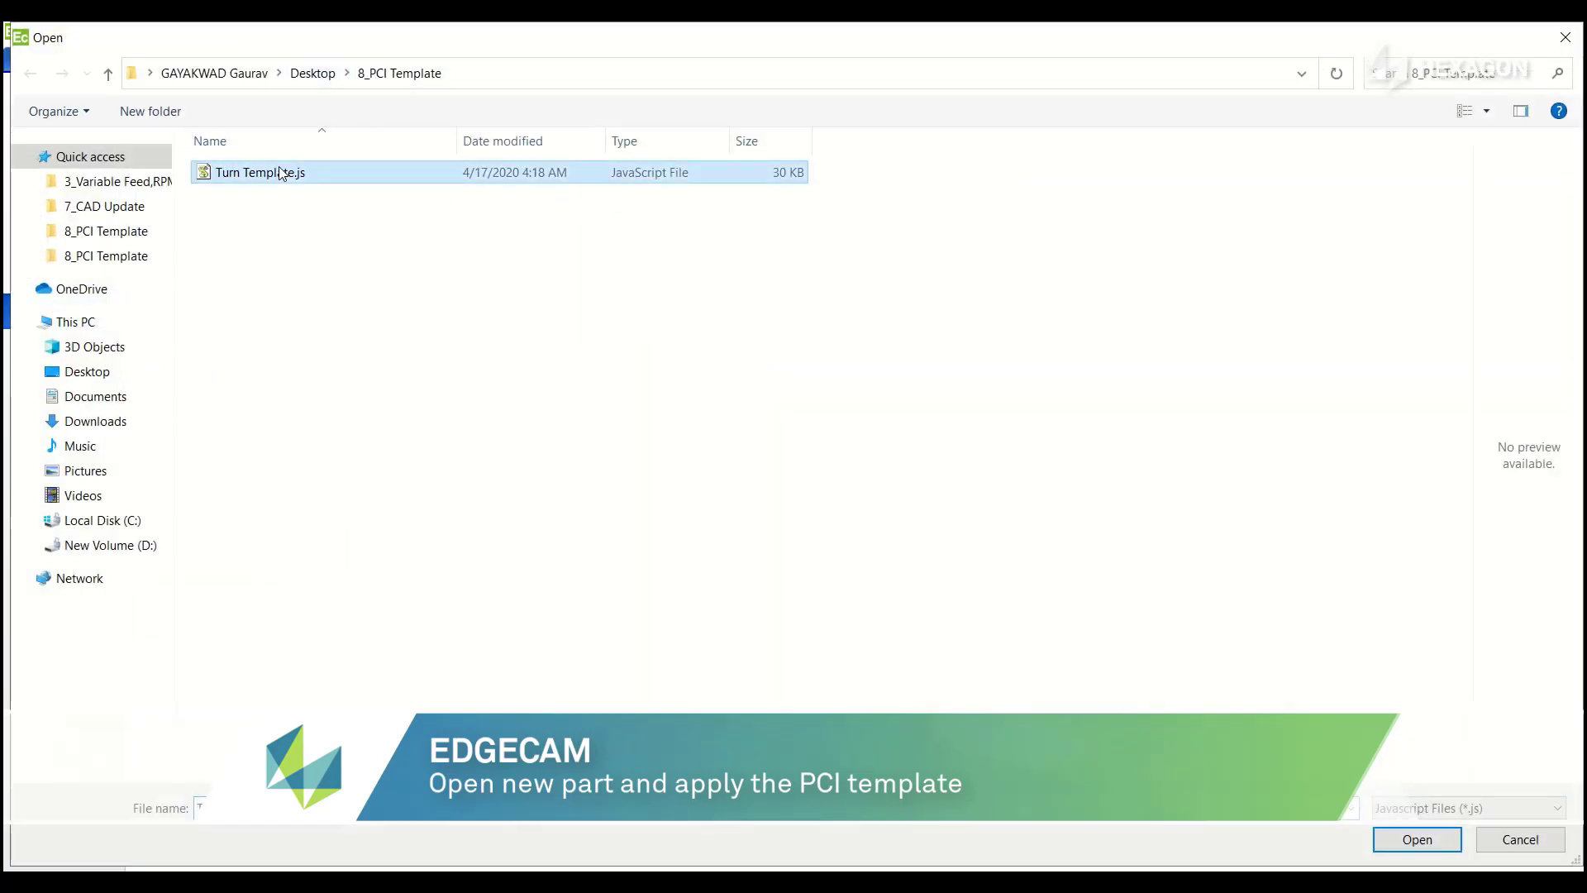
pyautogui.click(1429, 847)
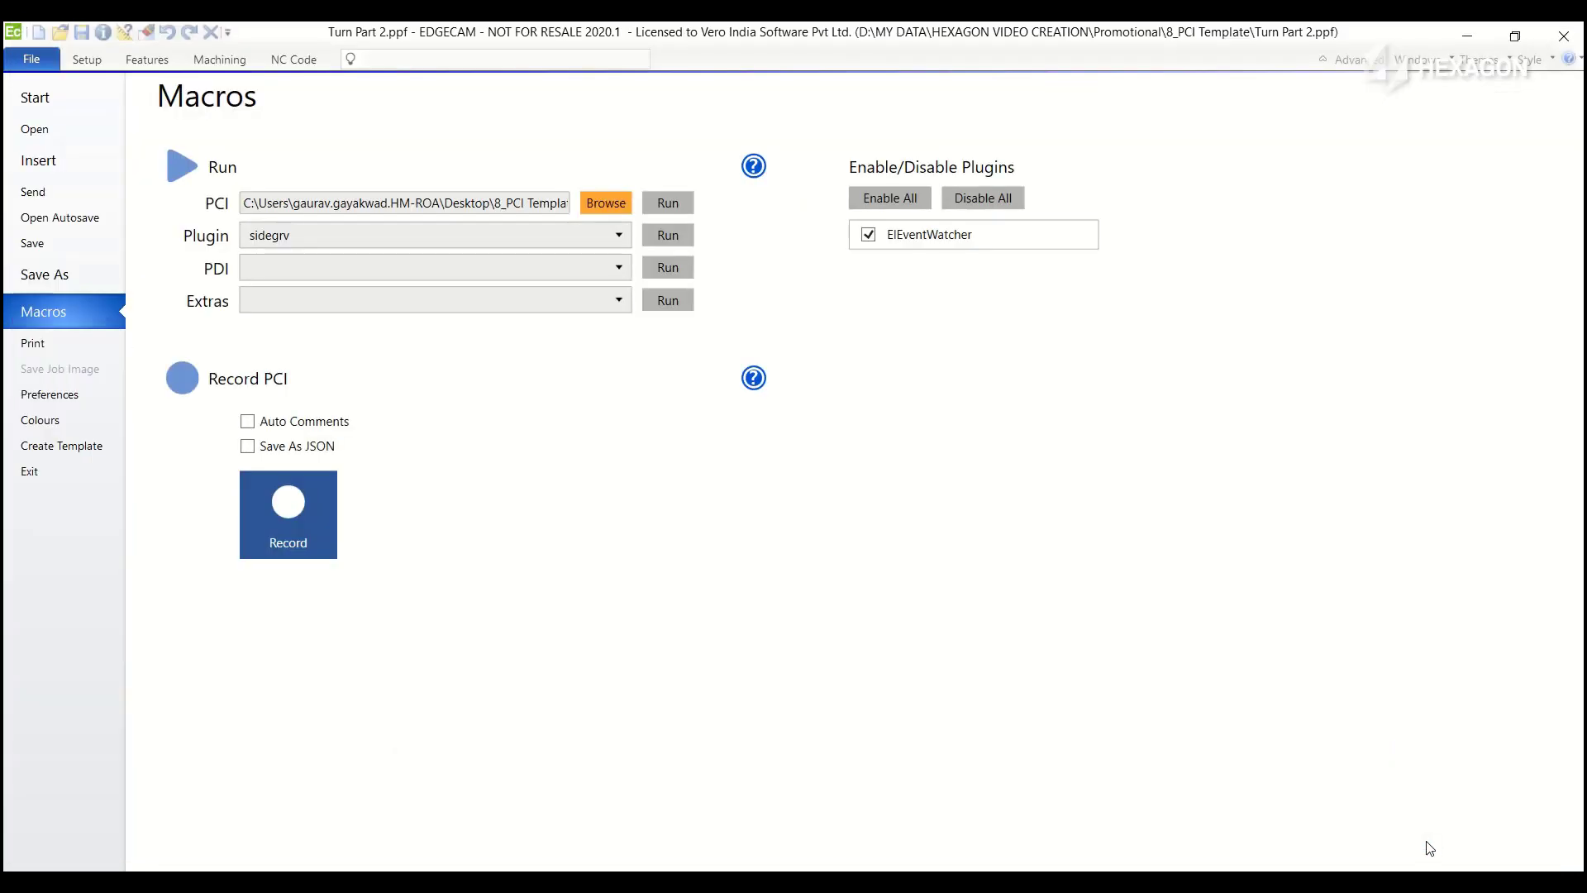
pyautogui.click(669, 208)
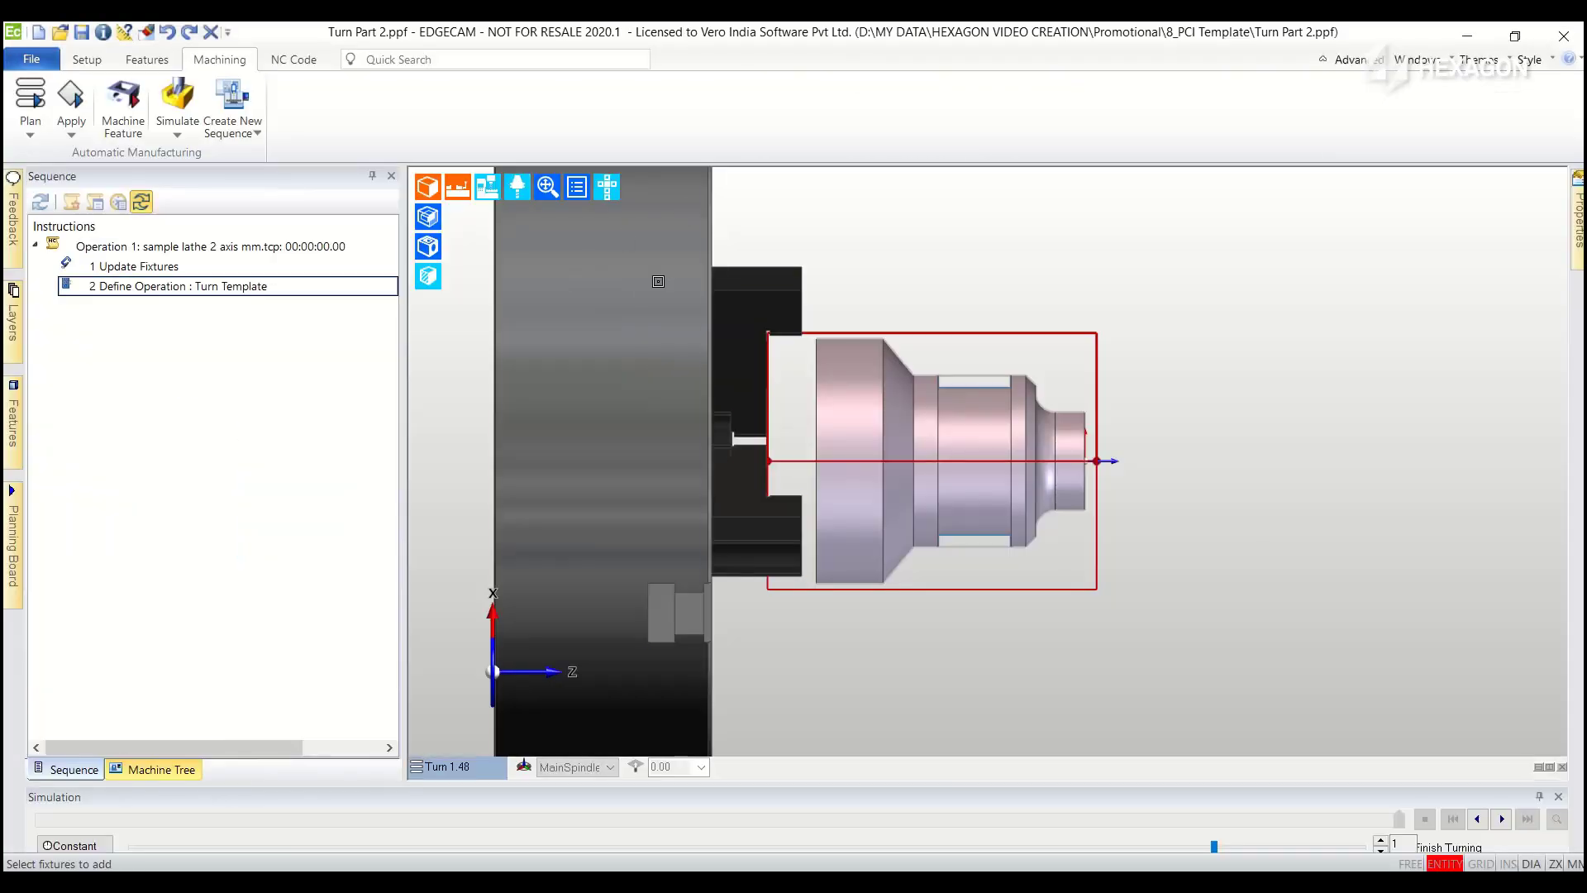
# Step: Finish the template's fixture add and remove selections and accept the PCLNR-2525M12 0.8 Rad turning tool in position 1
pyautogui.rightClick(1041, 268)
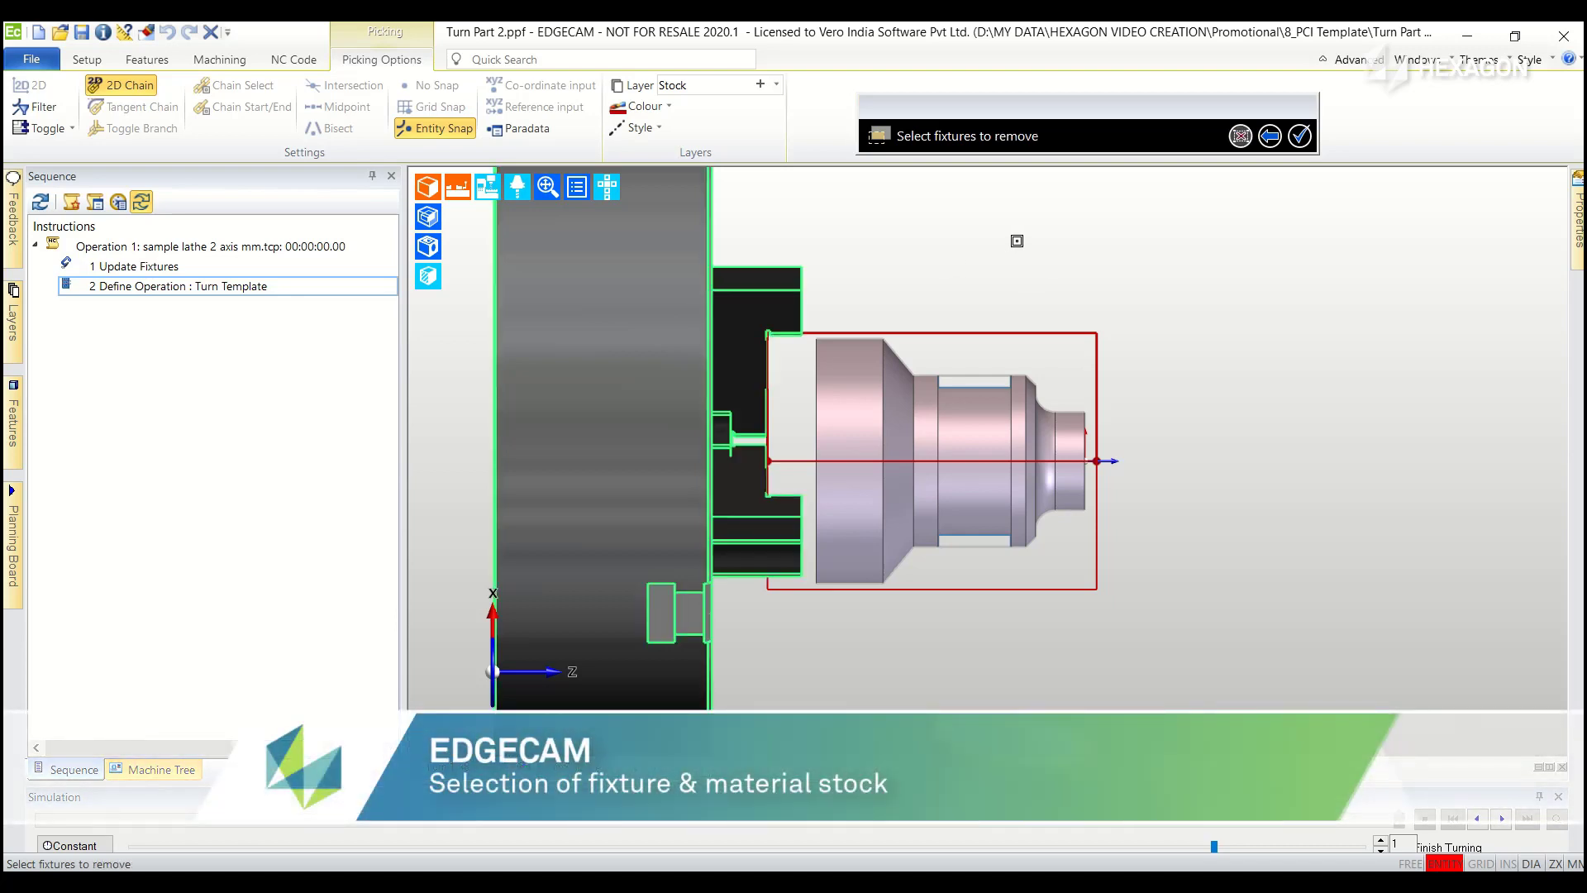
pyautogui.rightClick(1017, 240)
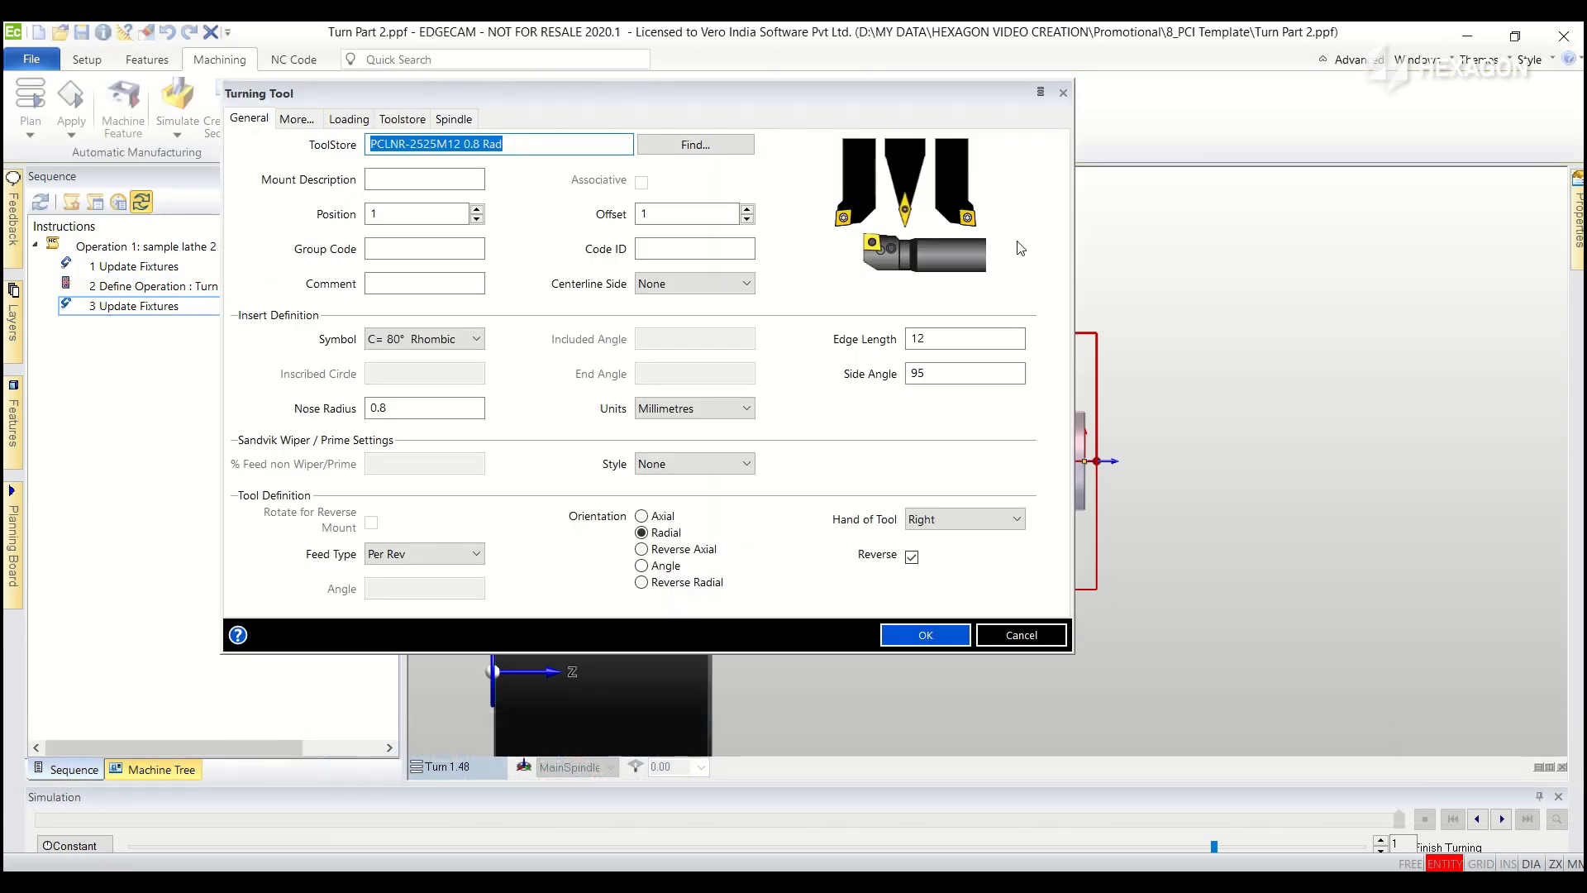
pyautogui.click(927, 634)
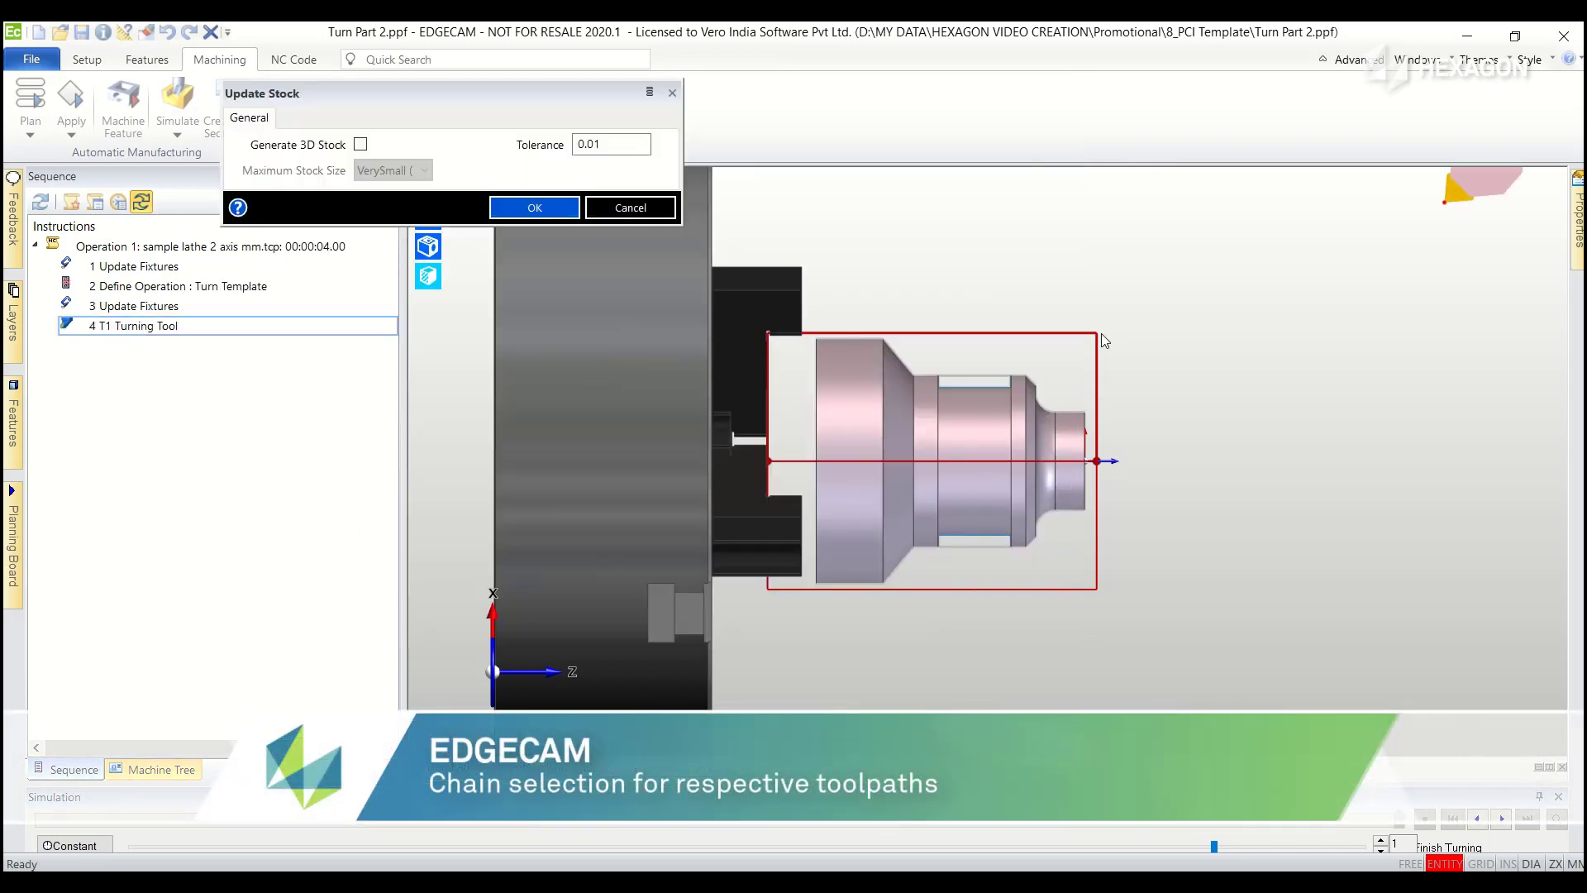
# Step: Update the stock with Generate 3D Stock enabled and a tolerance of 0.01
pyautogui.scroll(3, 1077, 360)
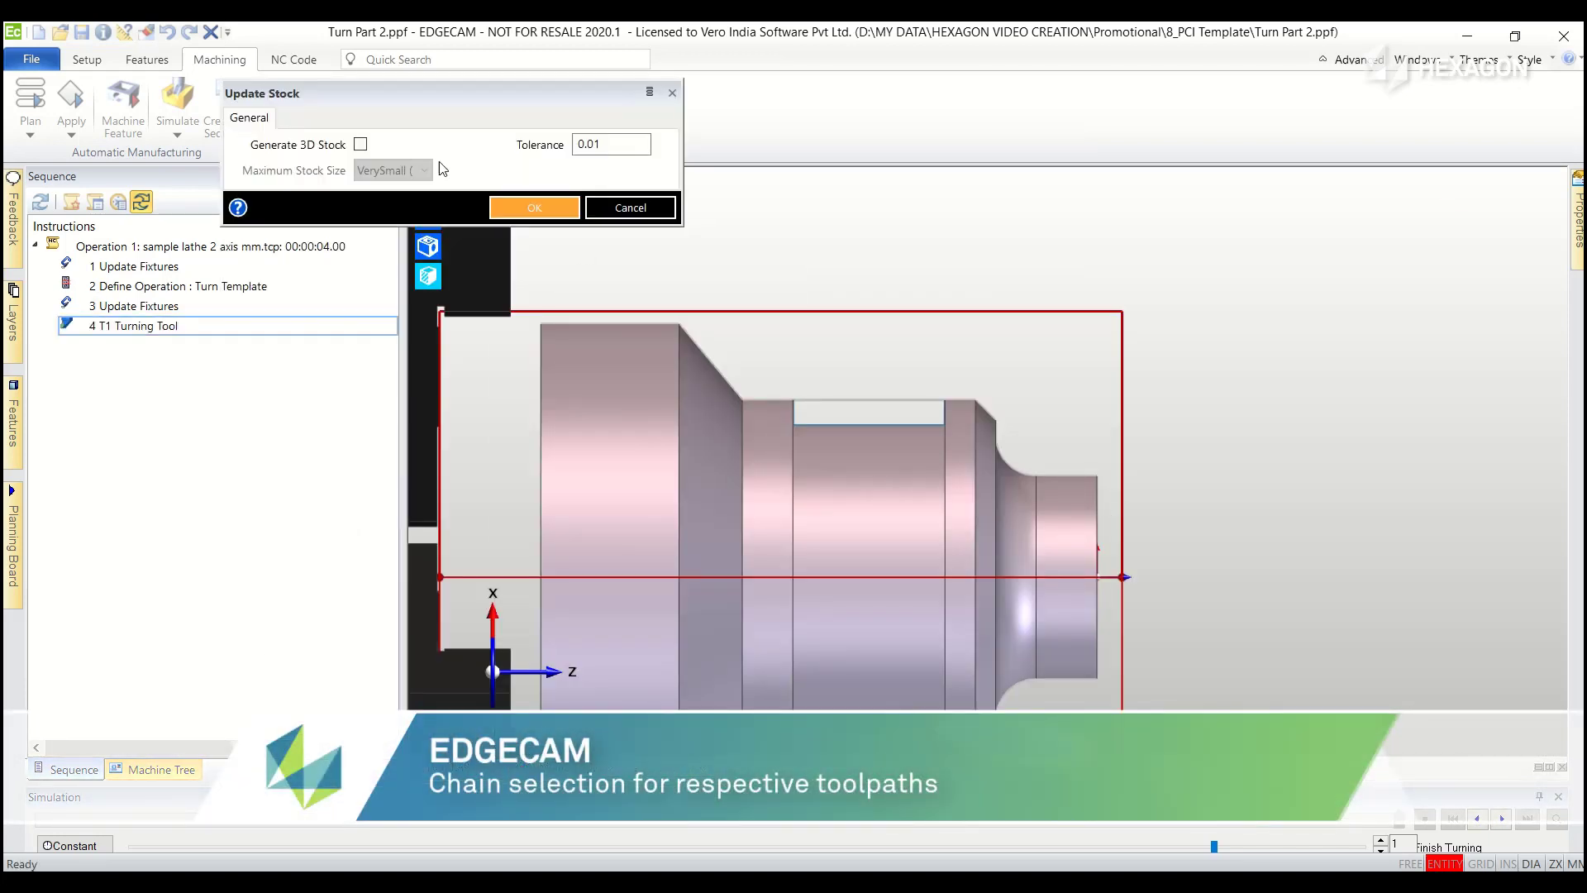
pyautogui.click(362, 144)
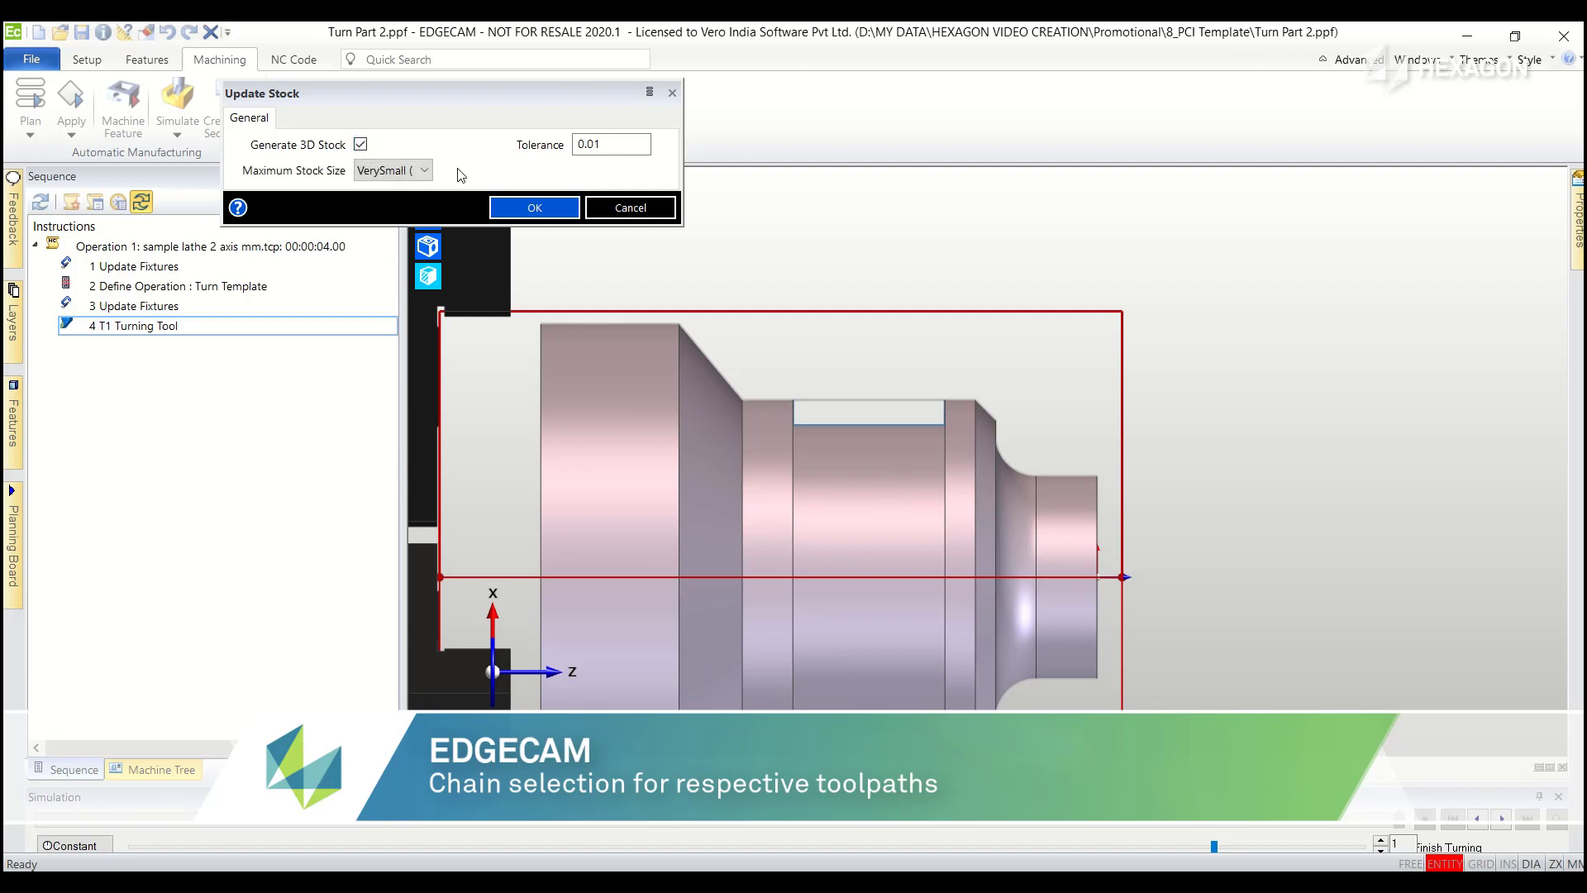
pyautogui.click(539, 211)
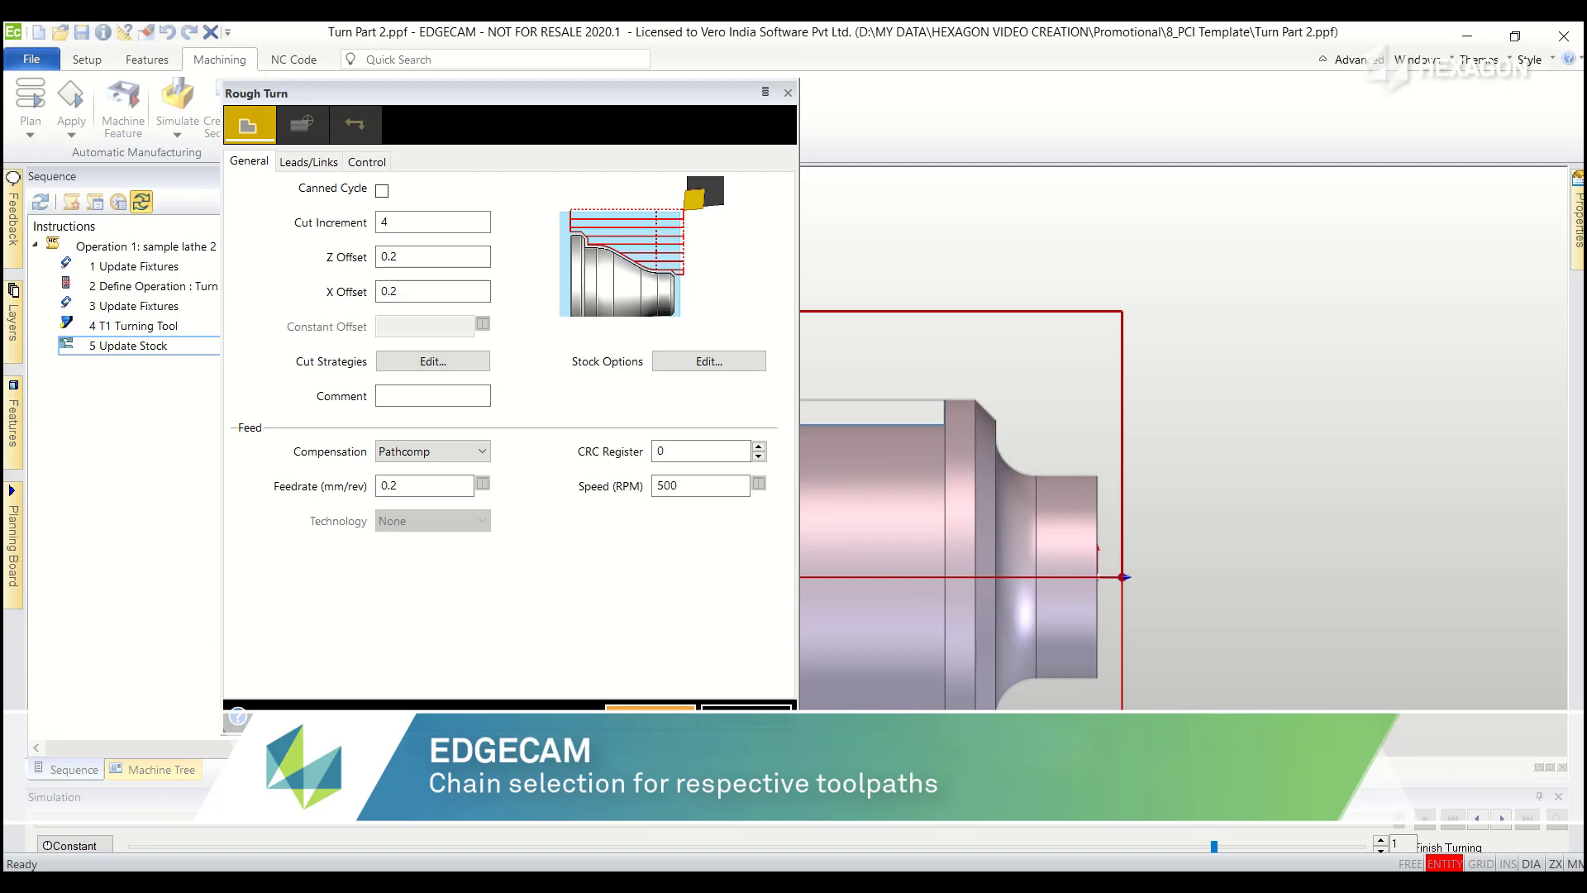
# Step: Accept the Rough Turn settings and use the part's front face edge as the profile, starting at the centreline
pyautogui.click(649, 717)
pyautogui.click(1092, 510)
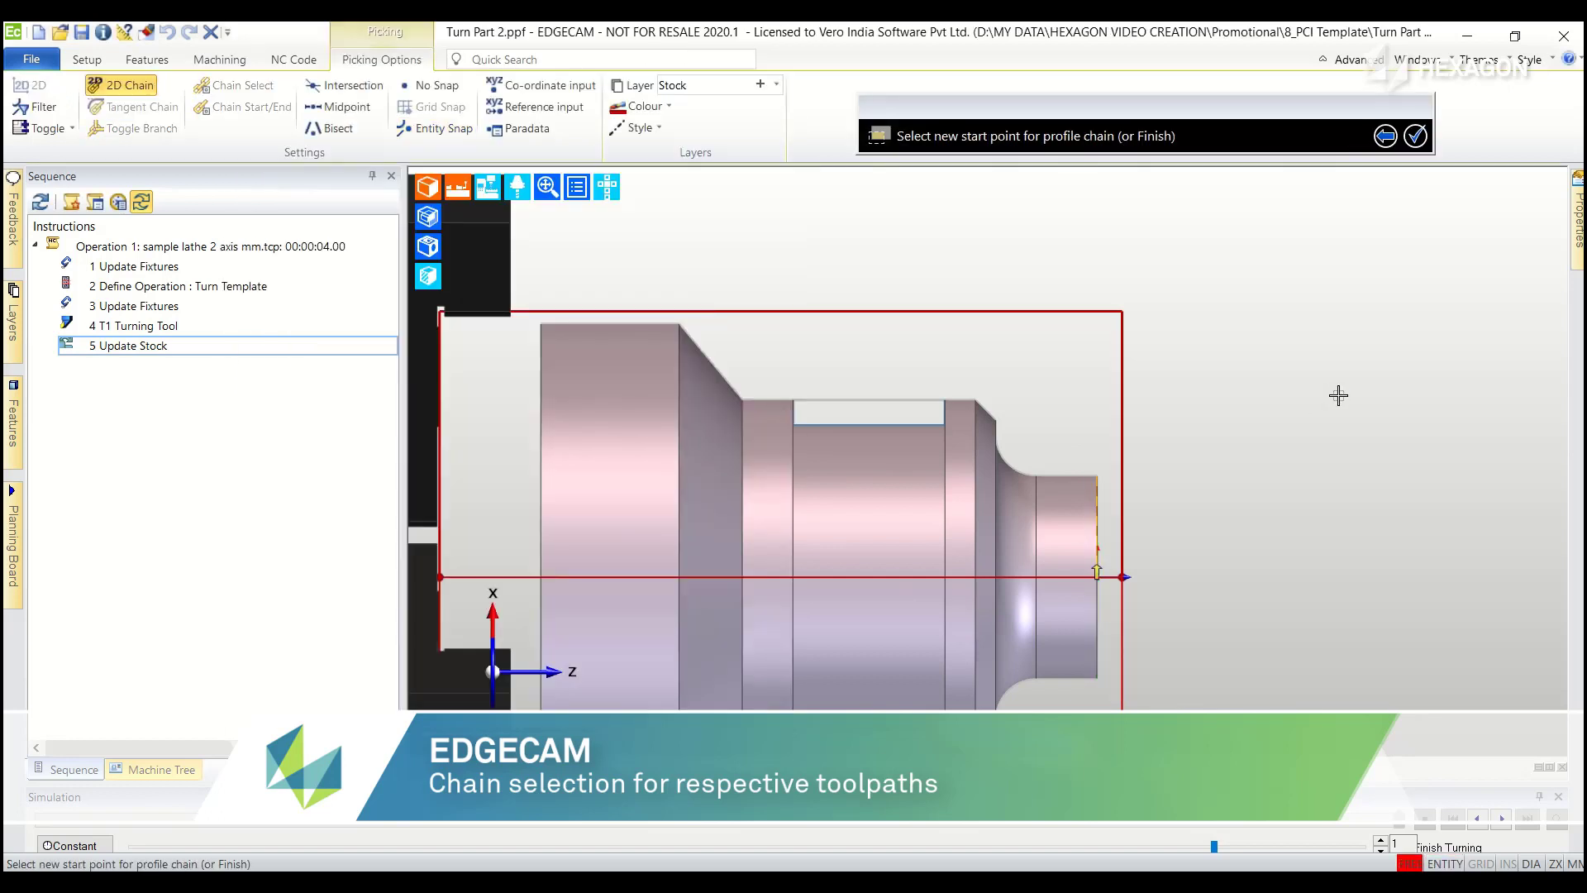
pyautogui.click(1095, 576)
pyautogui.rightClick(1209, 508)
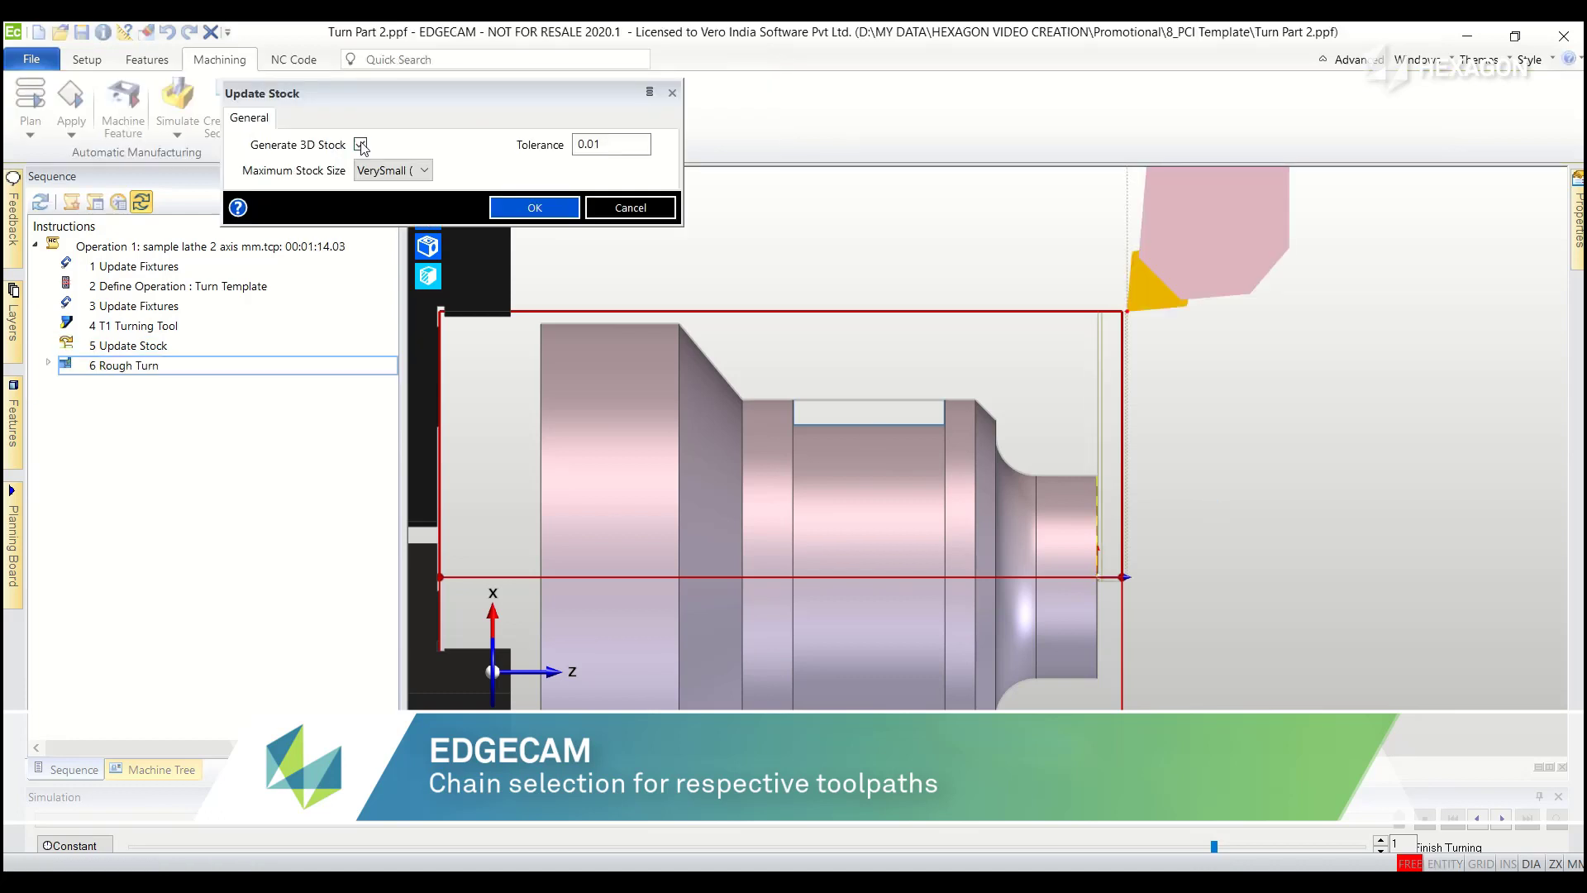
# Step: Accept the stock update with Generate 3D Stock and tolerance 0.01, and rough turn the part's stepped outer profile from front to rear
pyautogui.click(535, 208)
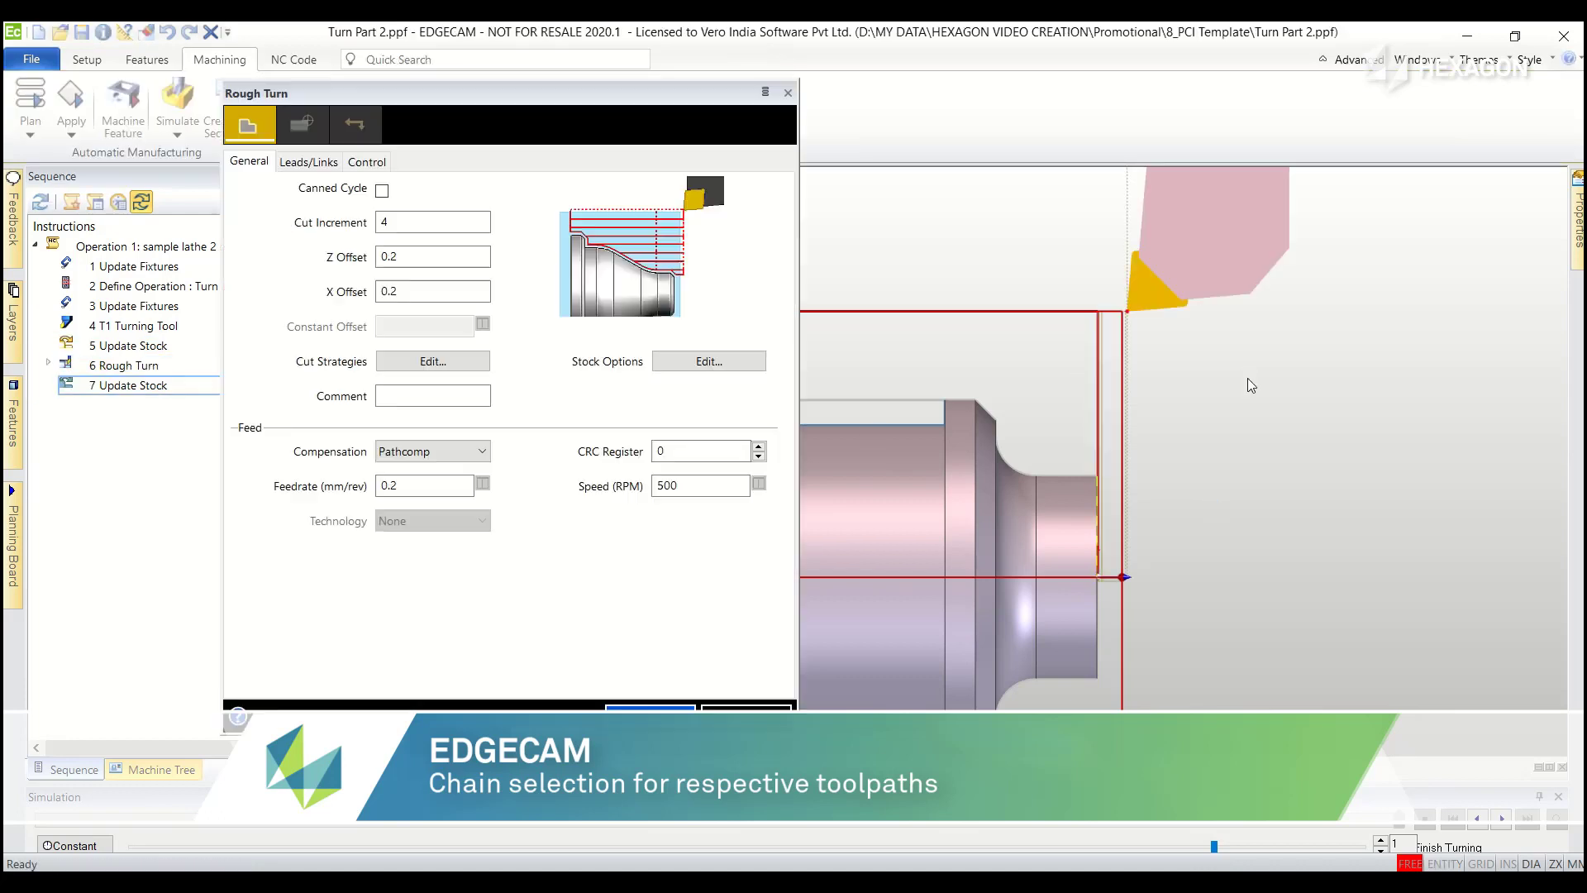
pyautogui.doubleClick(408, 223)
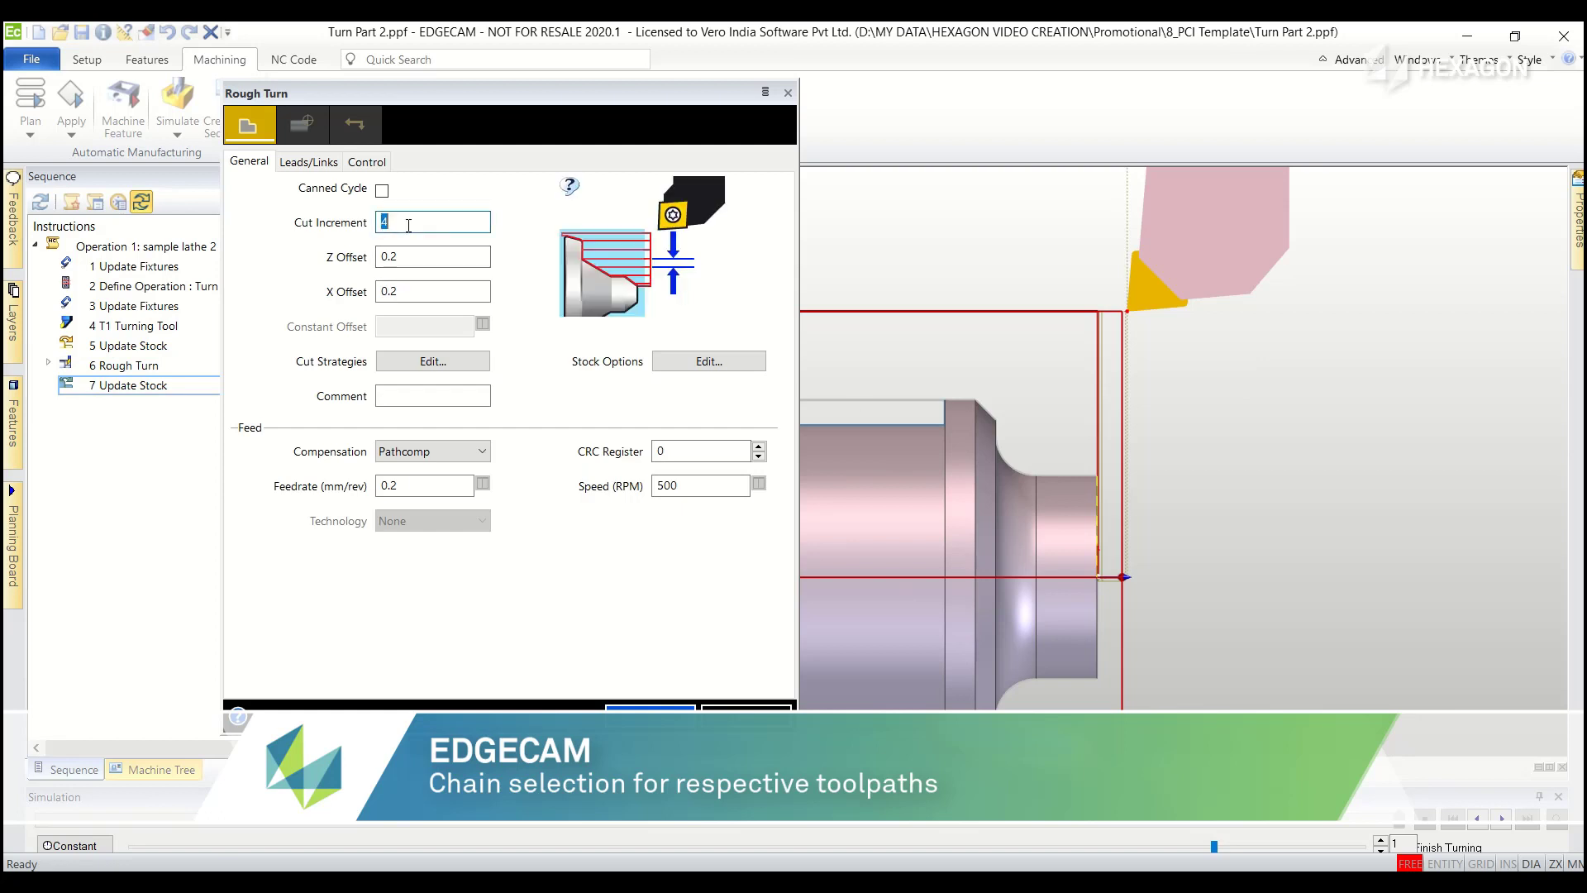
pyautogui.click(651, 712)
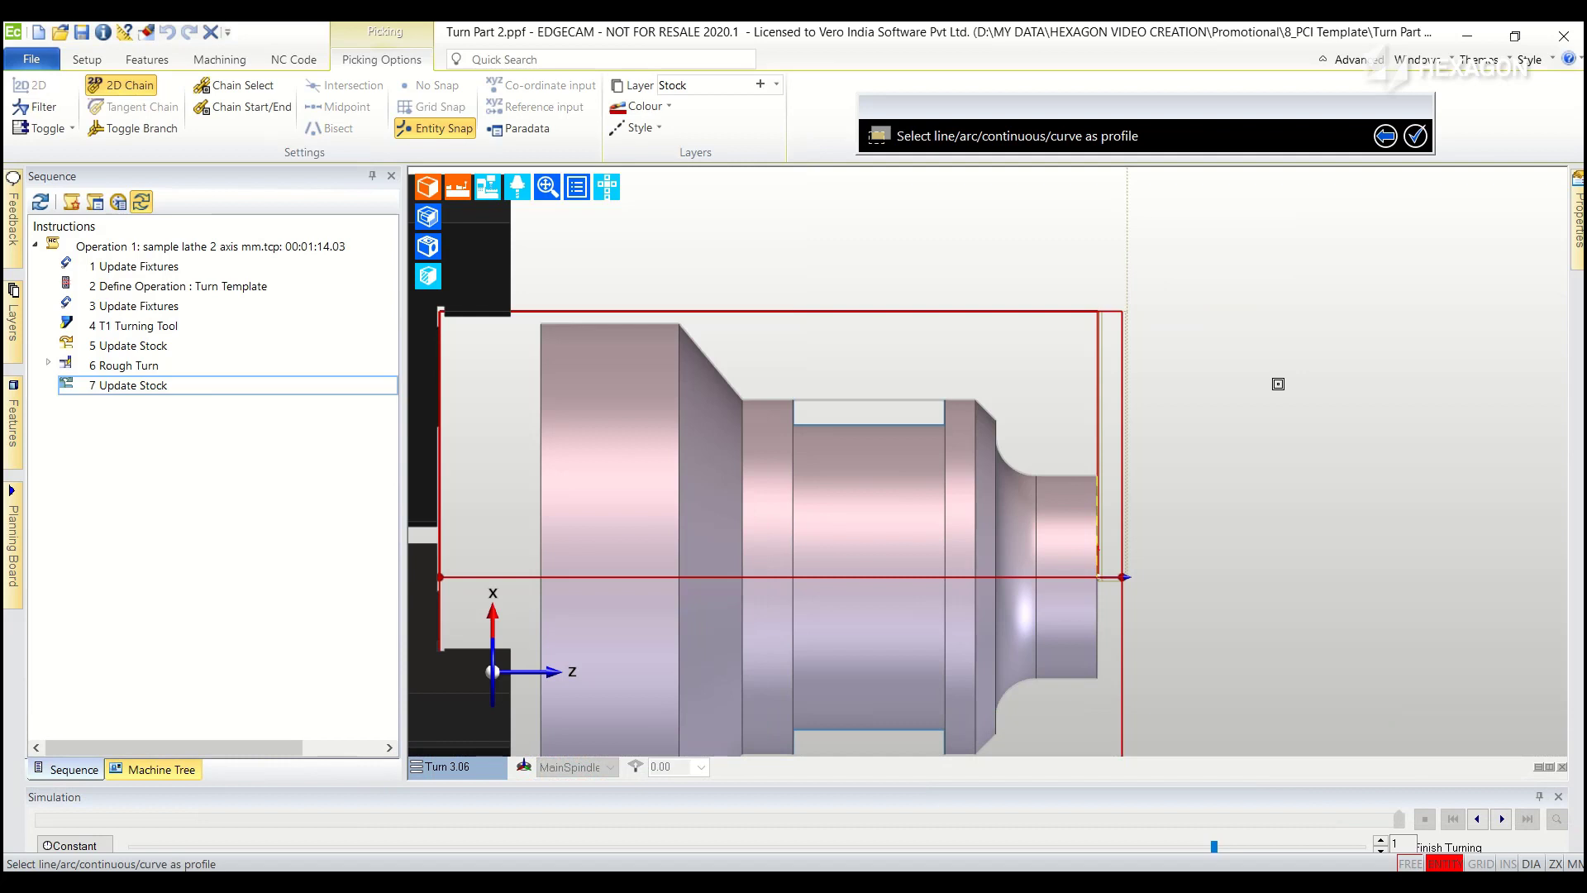
pyautogui.click(903, 397)
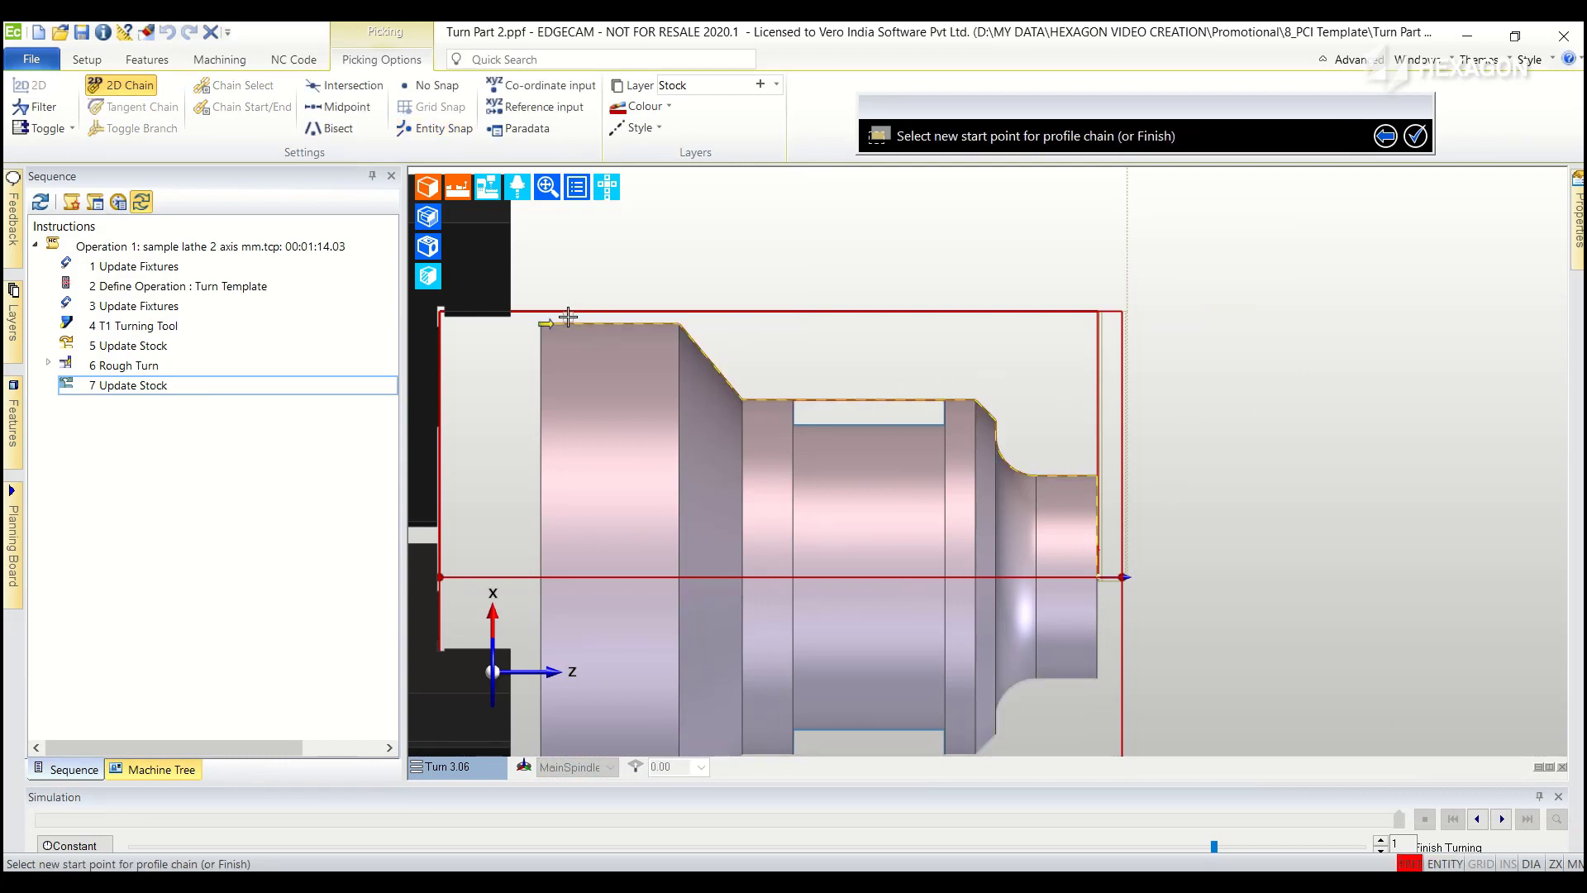
pyautogui.rightClick(1335, 422)
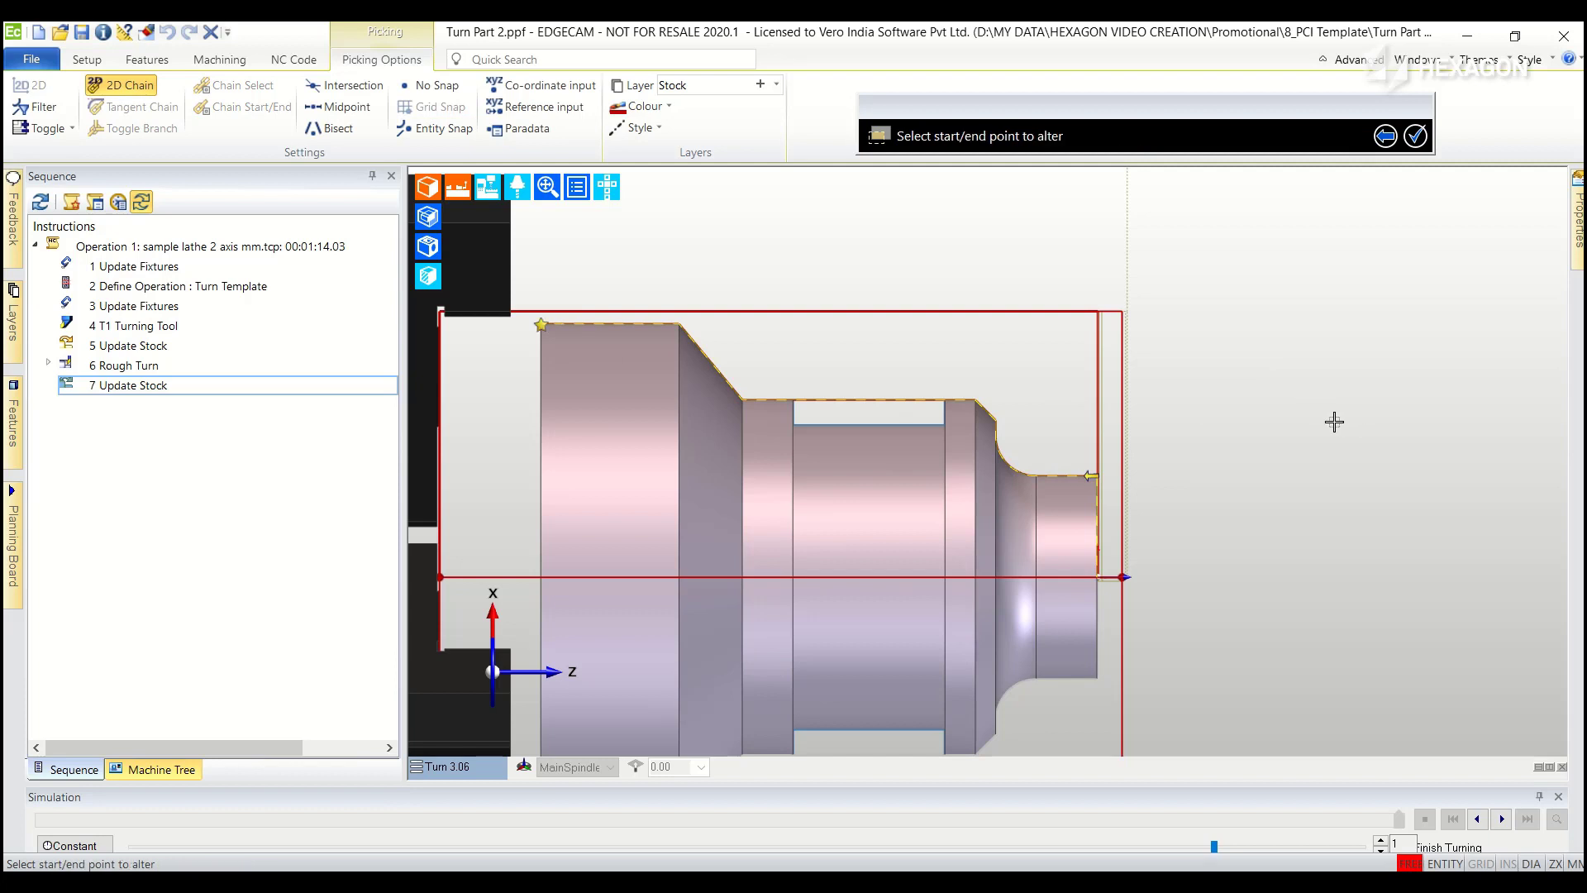
pyautogui.rightClick(1334, 422)
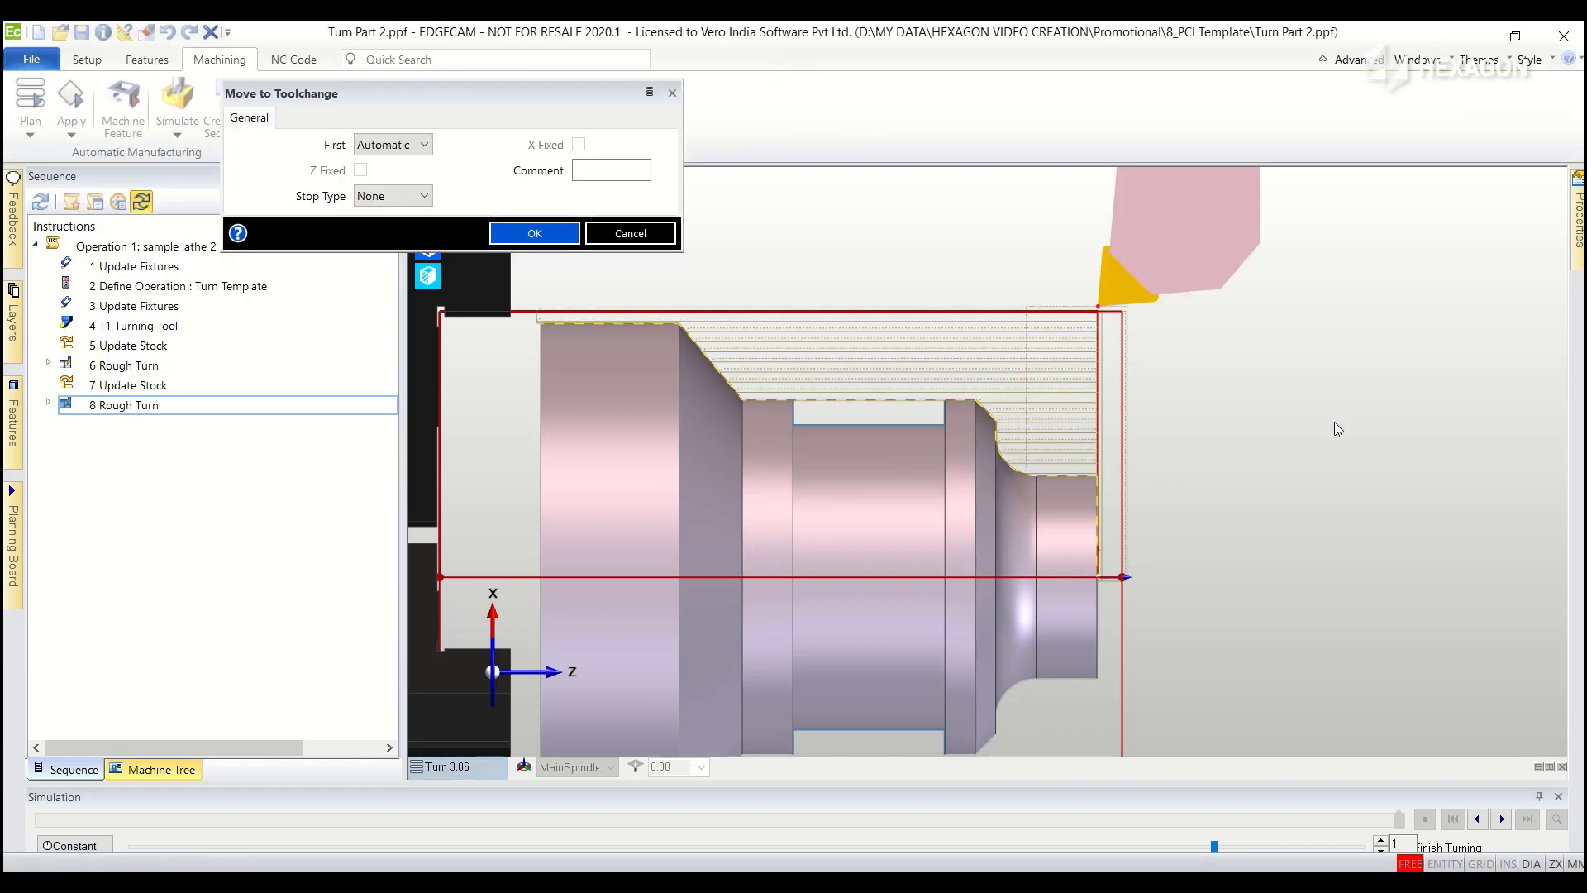
# Step: Rough groove the recess in the part's middle with the 6mm External Groove Tool in position 2, accepting the automatic toolchange move
pyautogui.click(525, 234)
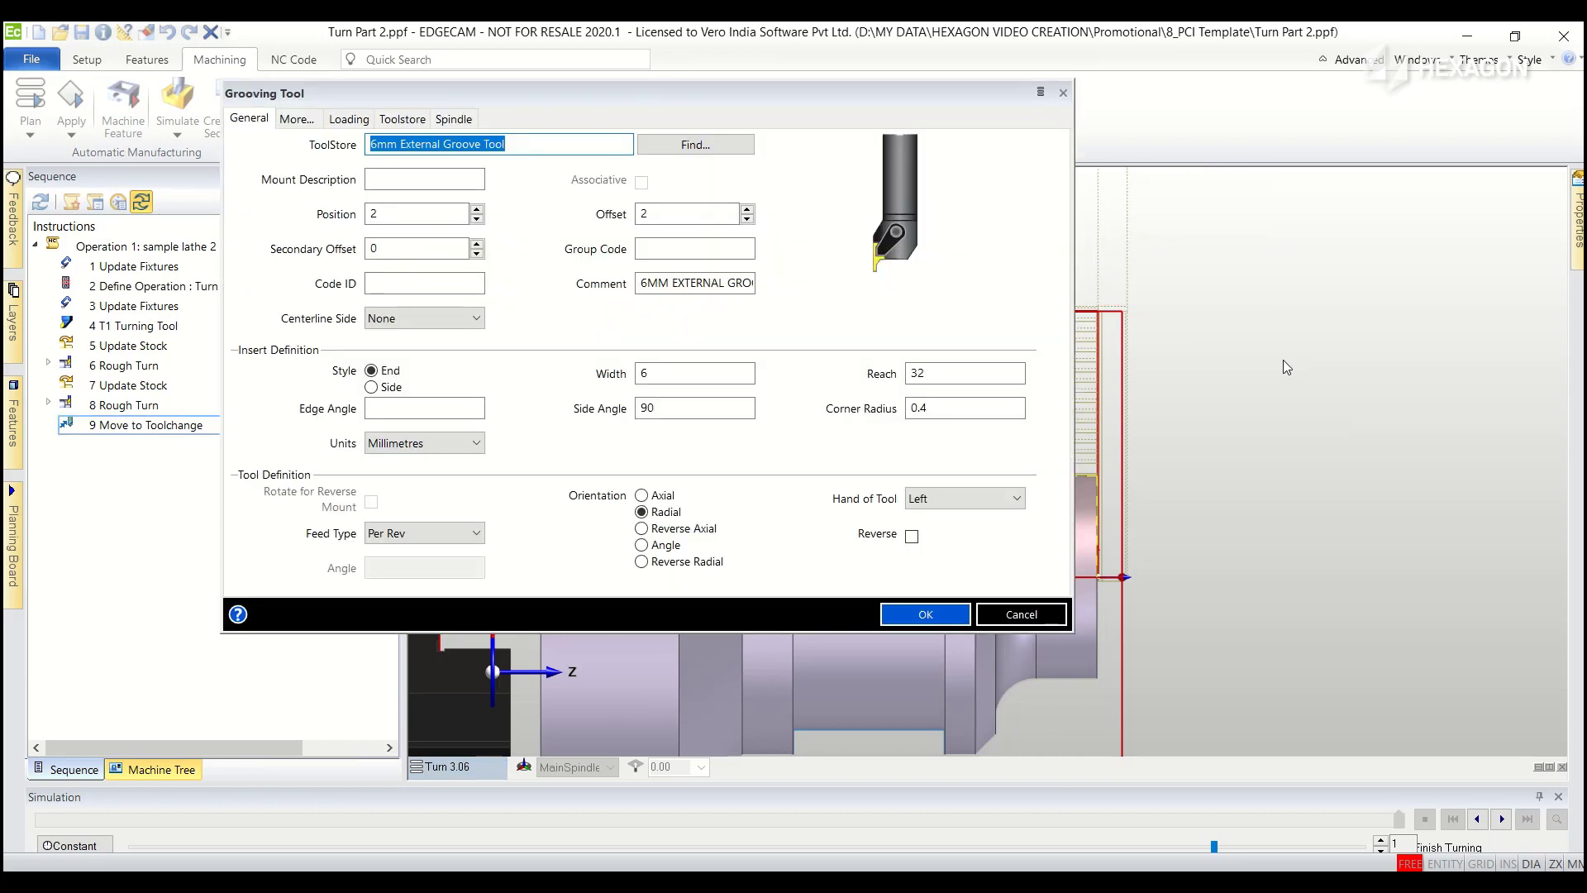
pyautogui.click(924, 614)
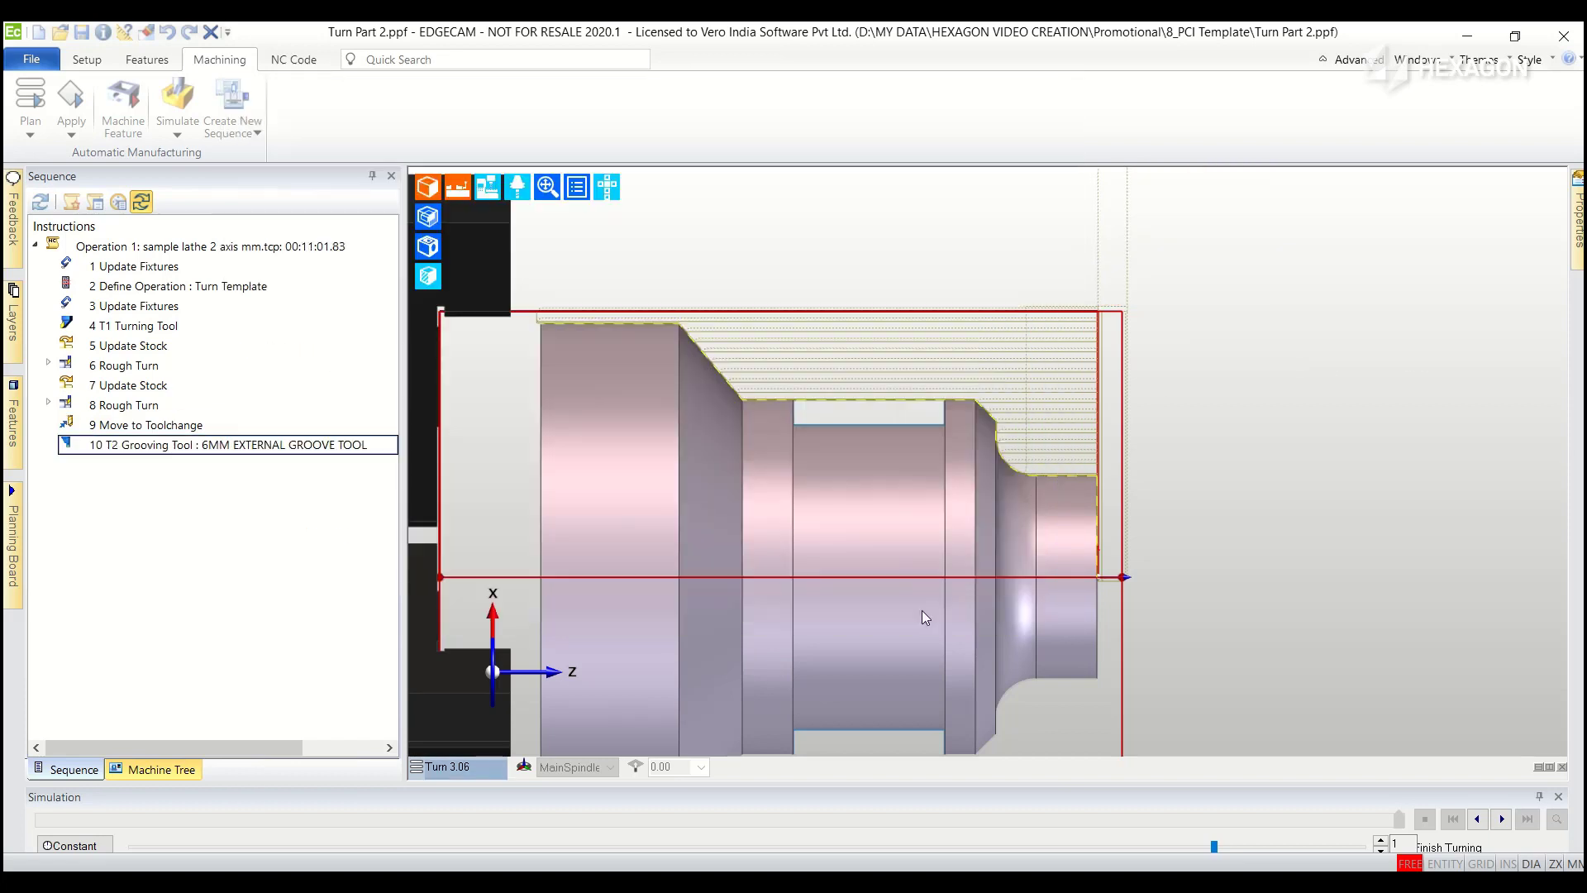
pyautogui.click(673, 596)
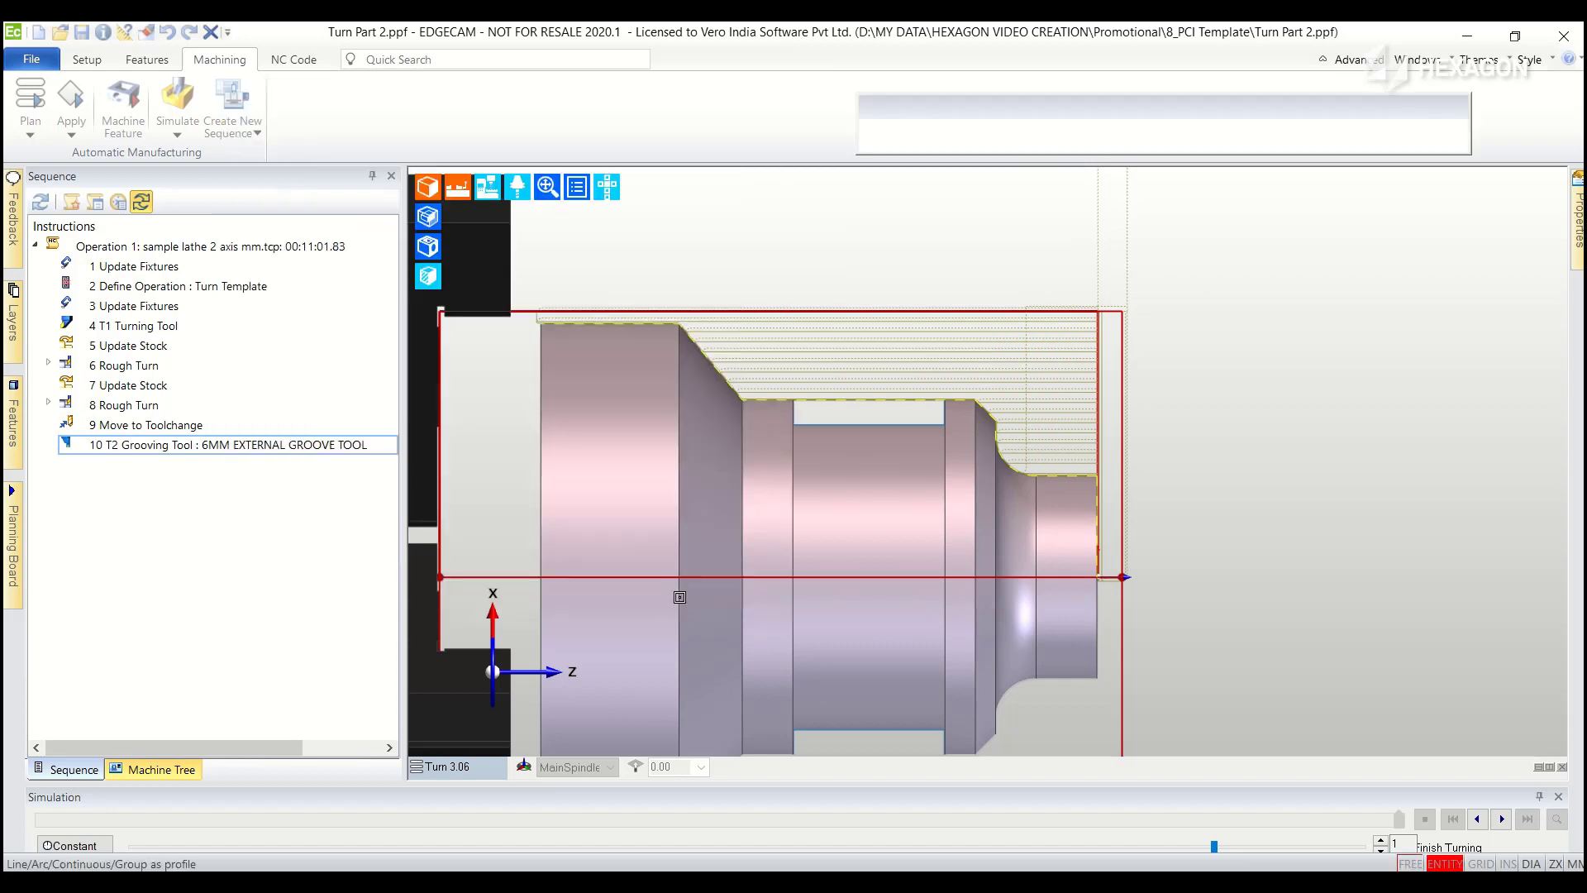
pyautogui.click(848, 427)
pyautogui.rightClick(1193, 368)
pyautogui.click(872, 388)
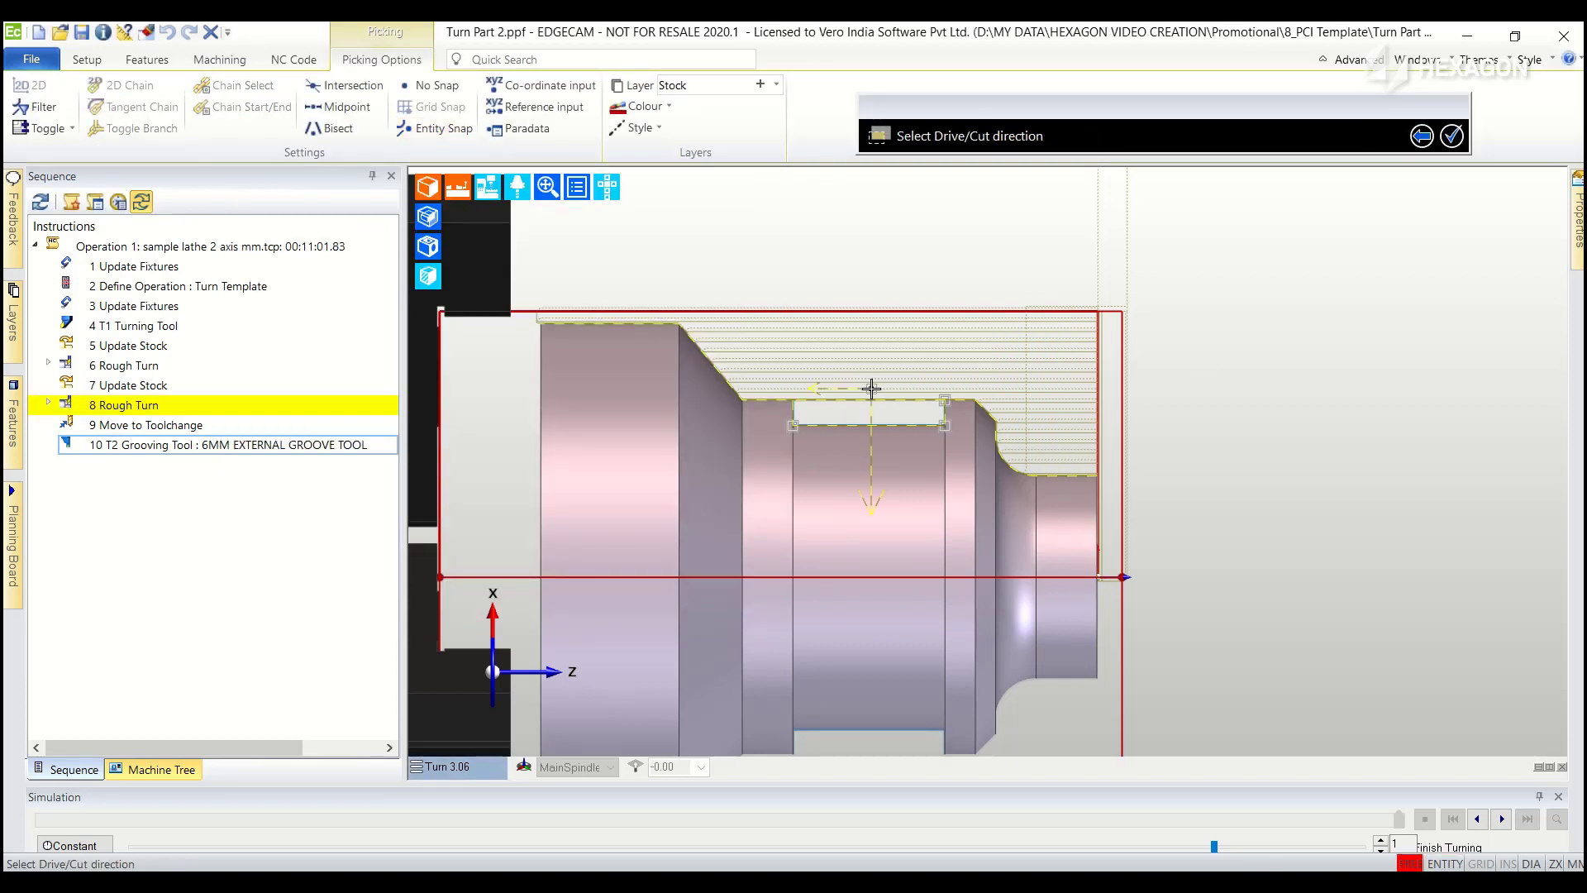
pyautogui.rightClick(1252, 383)
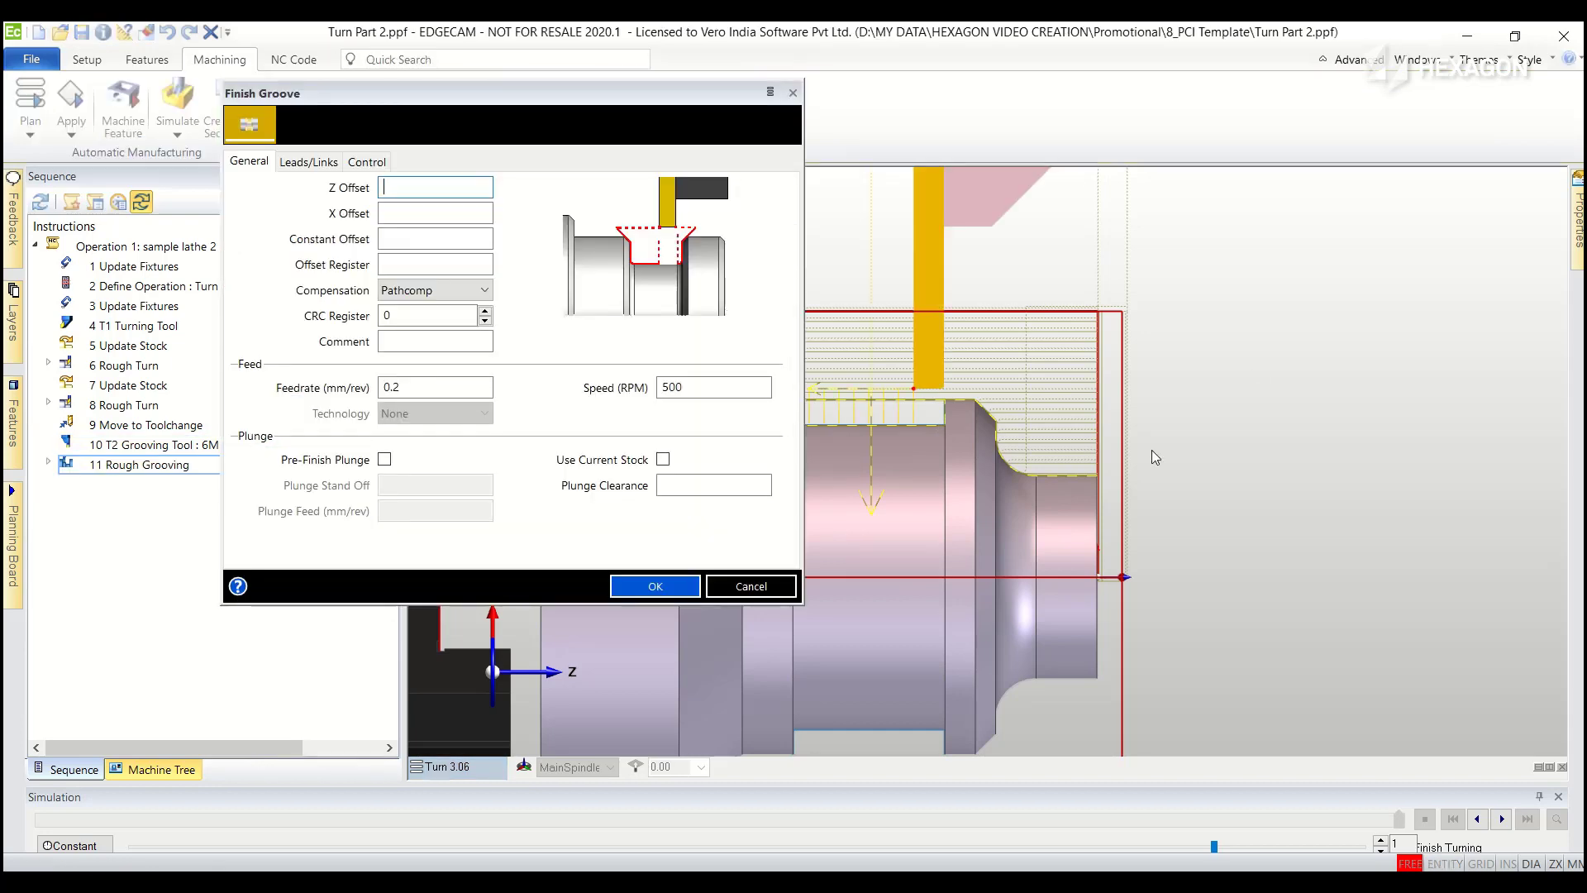
# Step: Finish the same groove profile using Pathcomp compensation, a feedrate of 0.2 mm/rev and a speed of 500 RPM
pyautogui.click(662, 586)
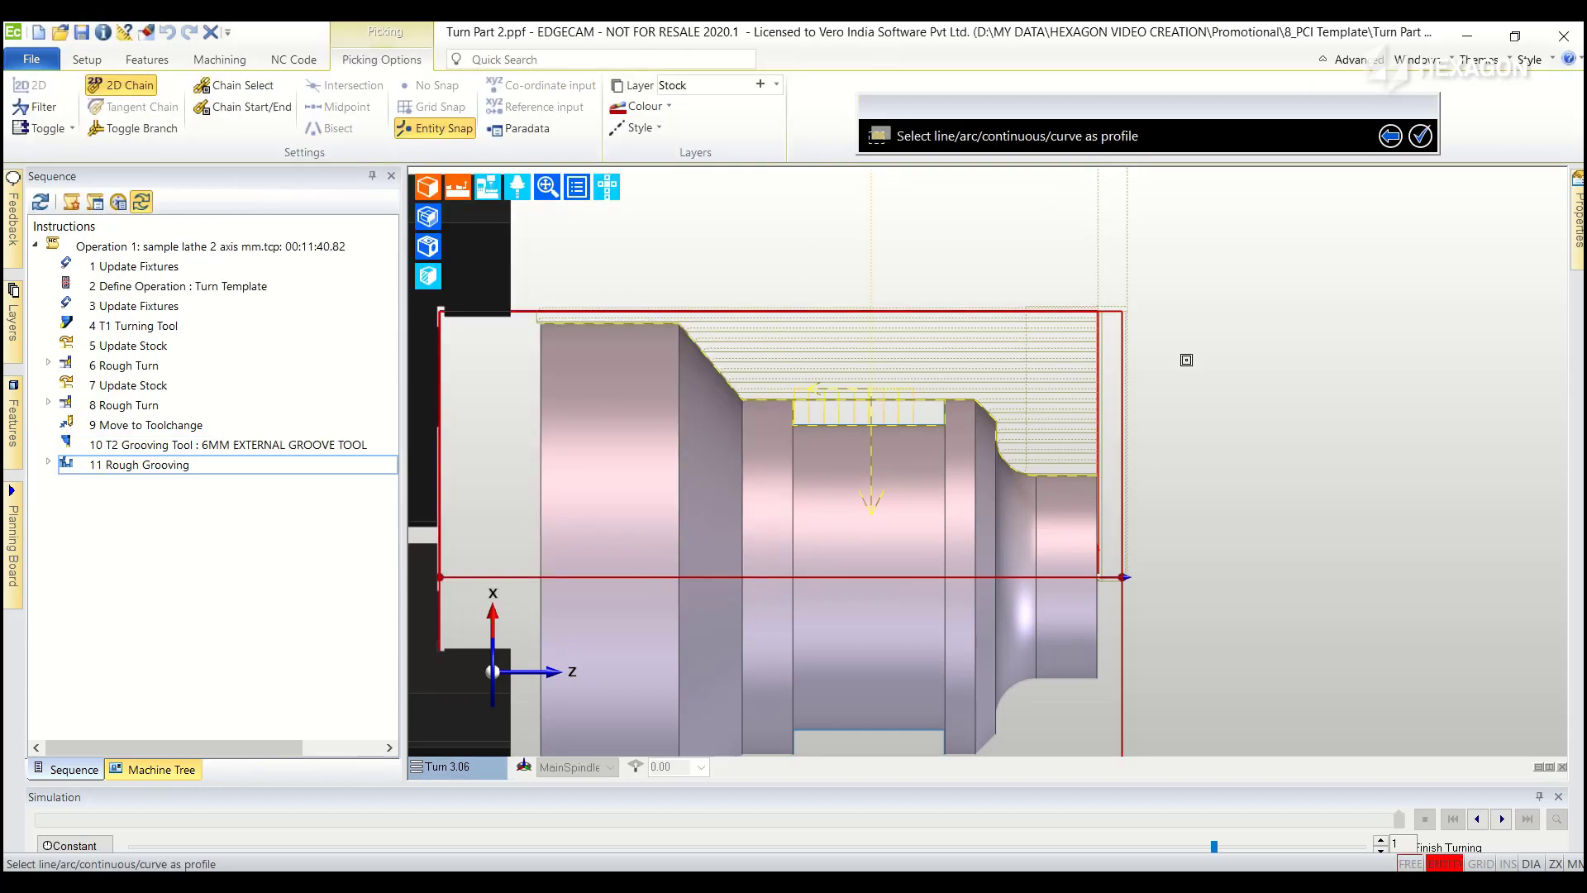
pyautogui.click(926, 423)
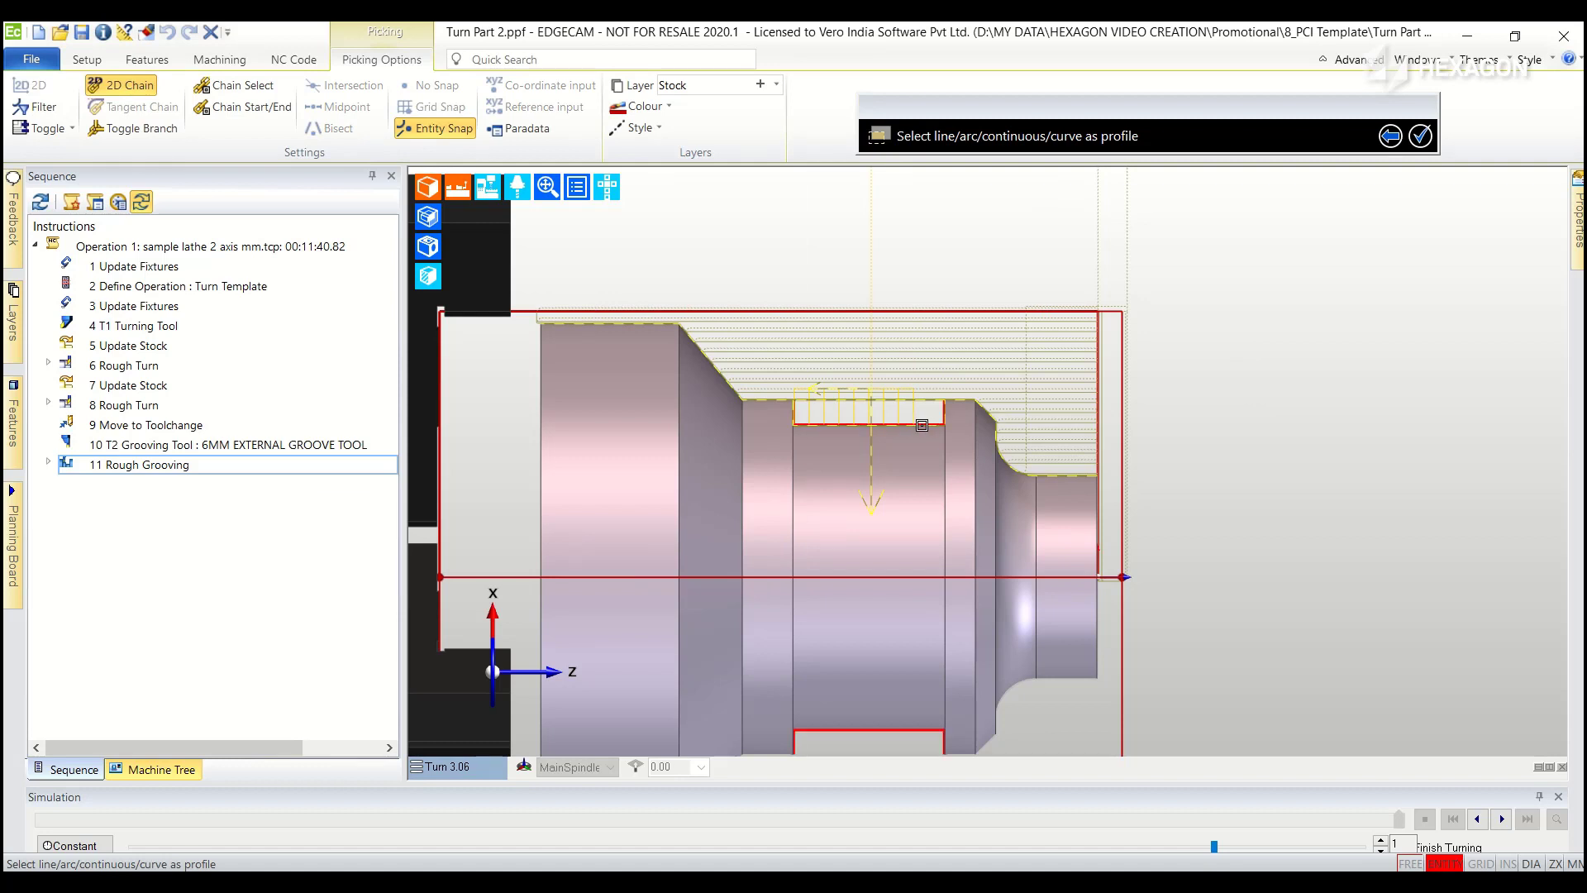
pyautogui.rightClick(1291, 317)
pyautogui.rightClick(1291, 317)
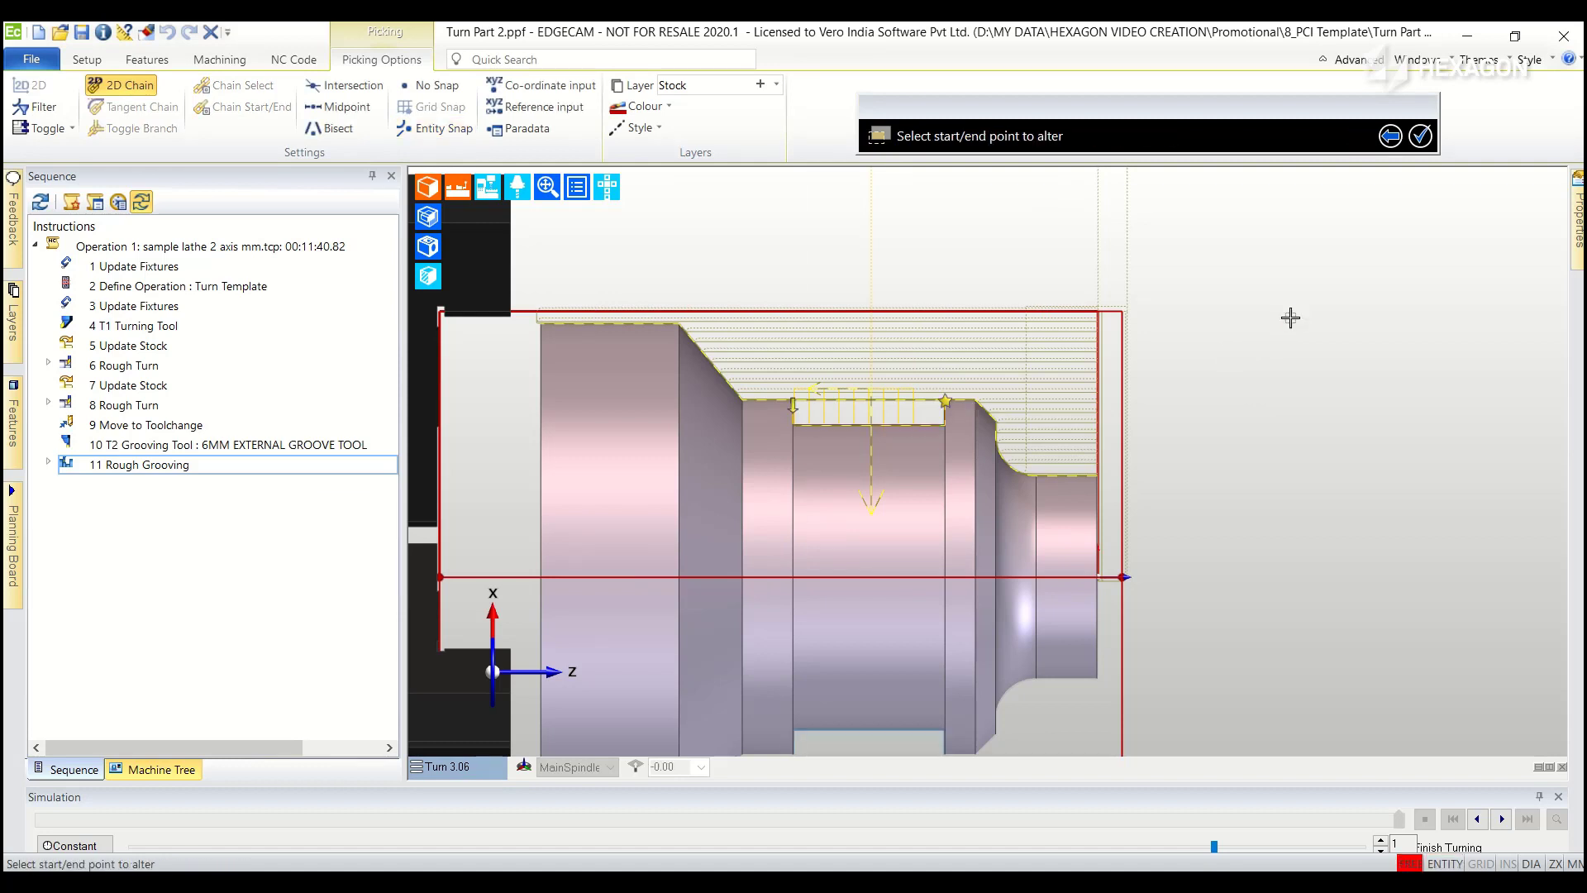
pyautogui.rightClick(1290, 317)
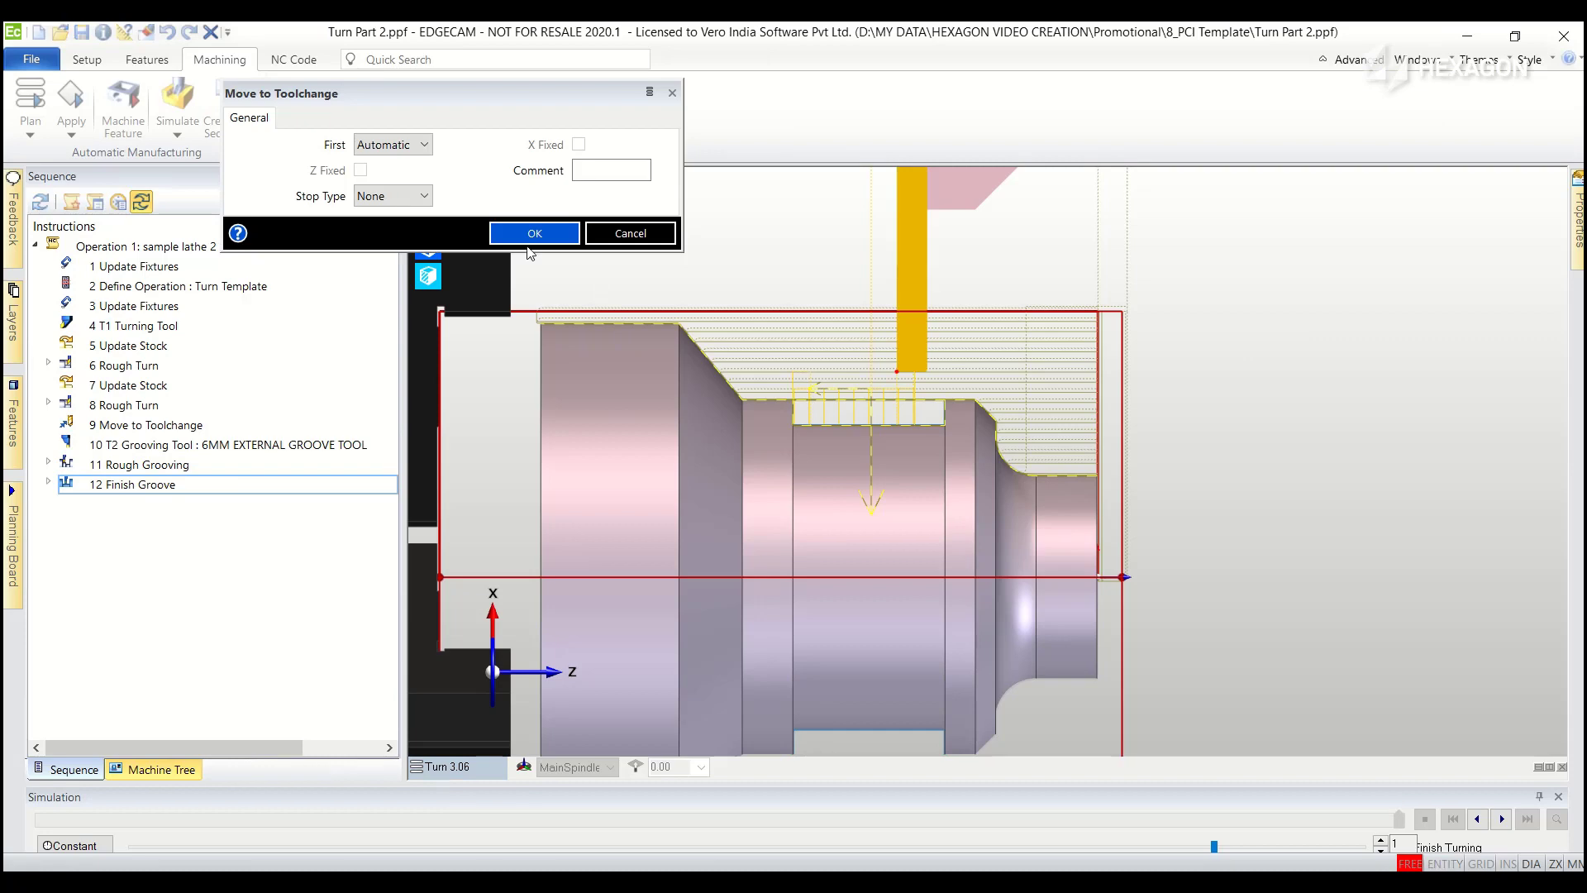
# Step: Accept the toolchange move and the SVLBL-2525-K16 turning tool, and finish turn the front face from its outer edge to the centreline
pyautogui.click(535, 234)
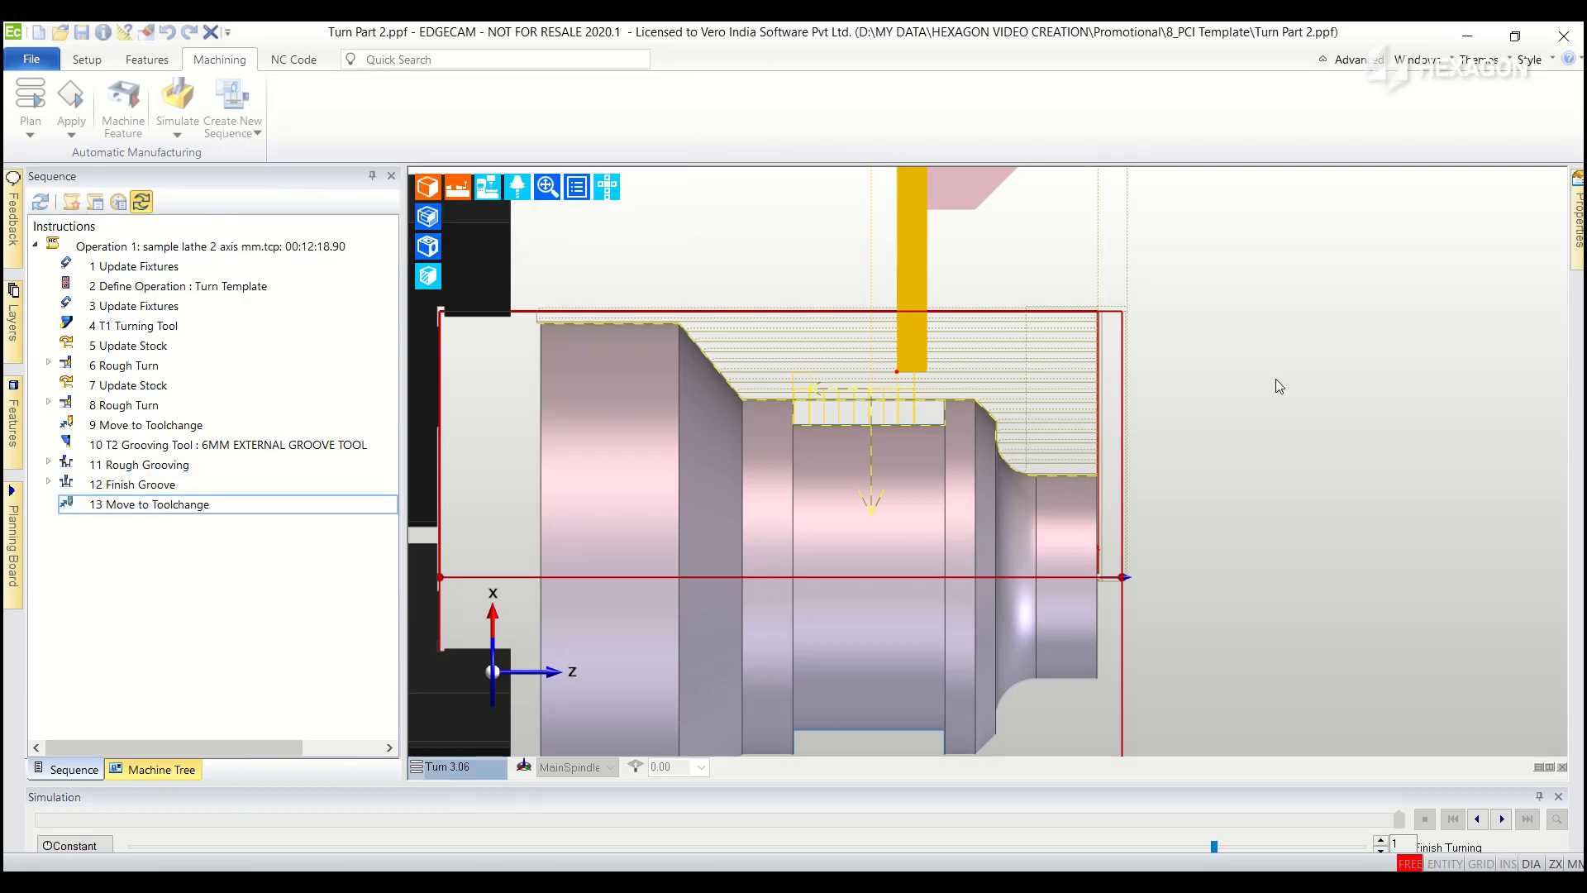
pyautogui.click(925, 635)
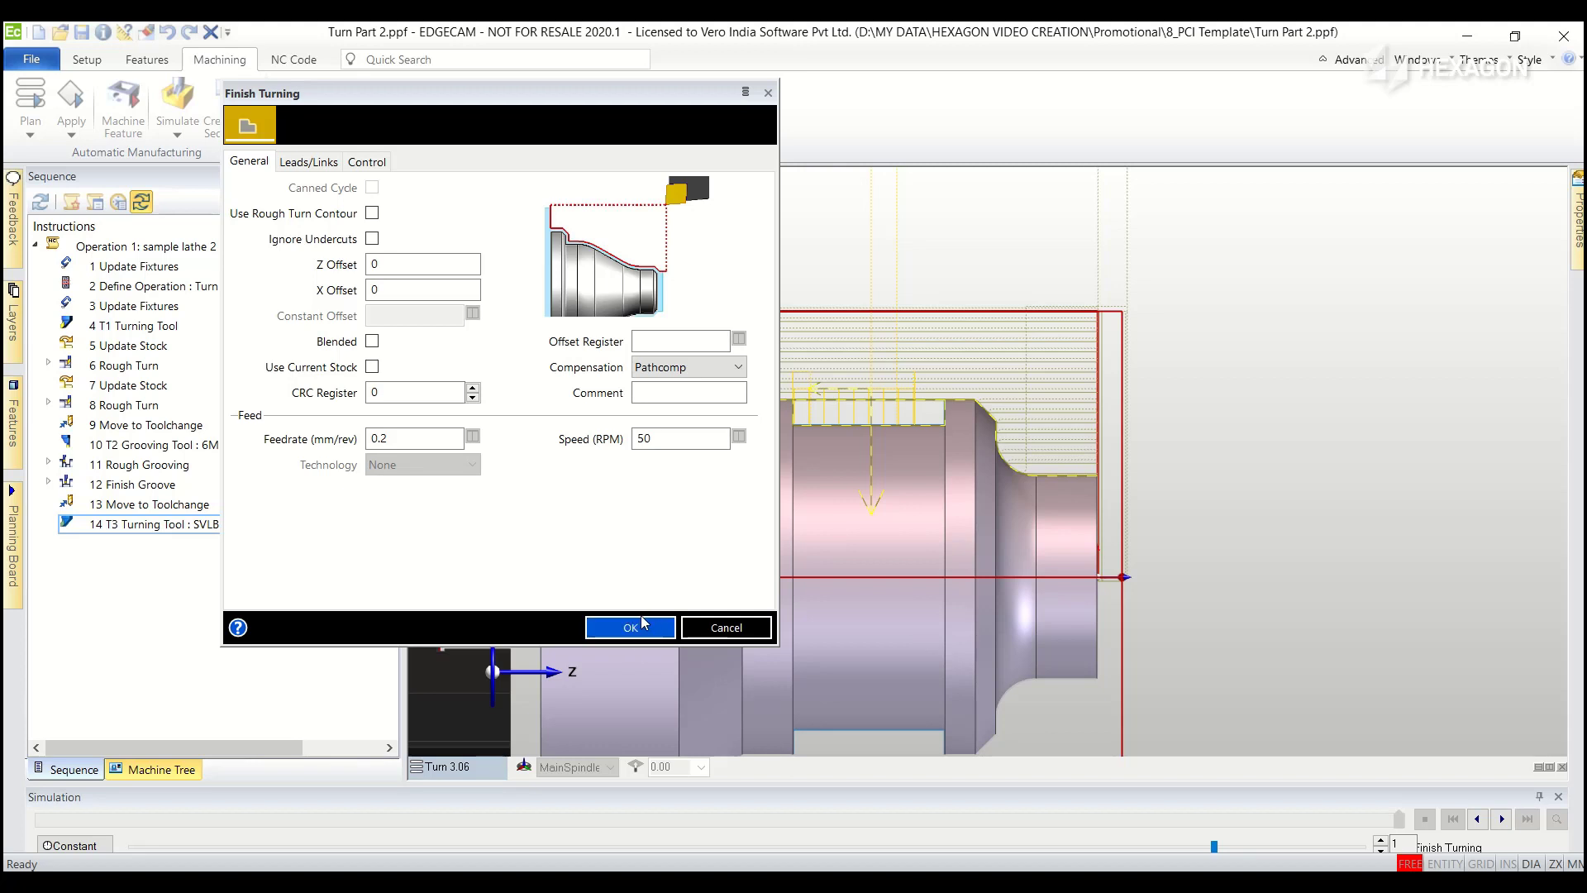
pyautogui.click(642, 625)
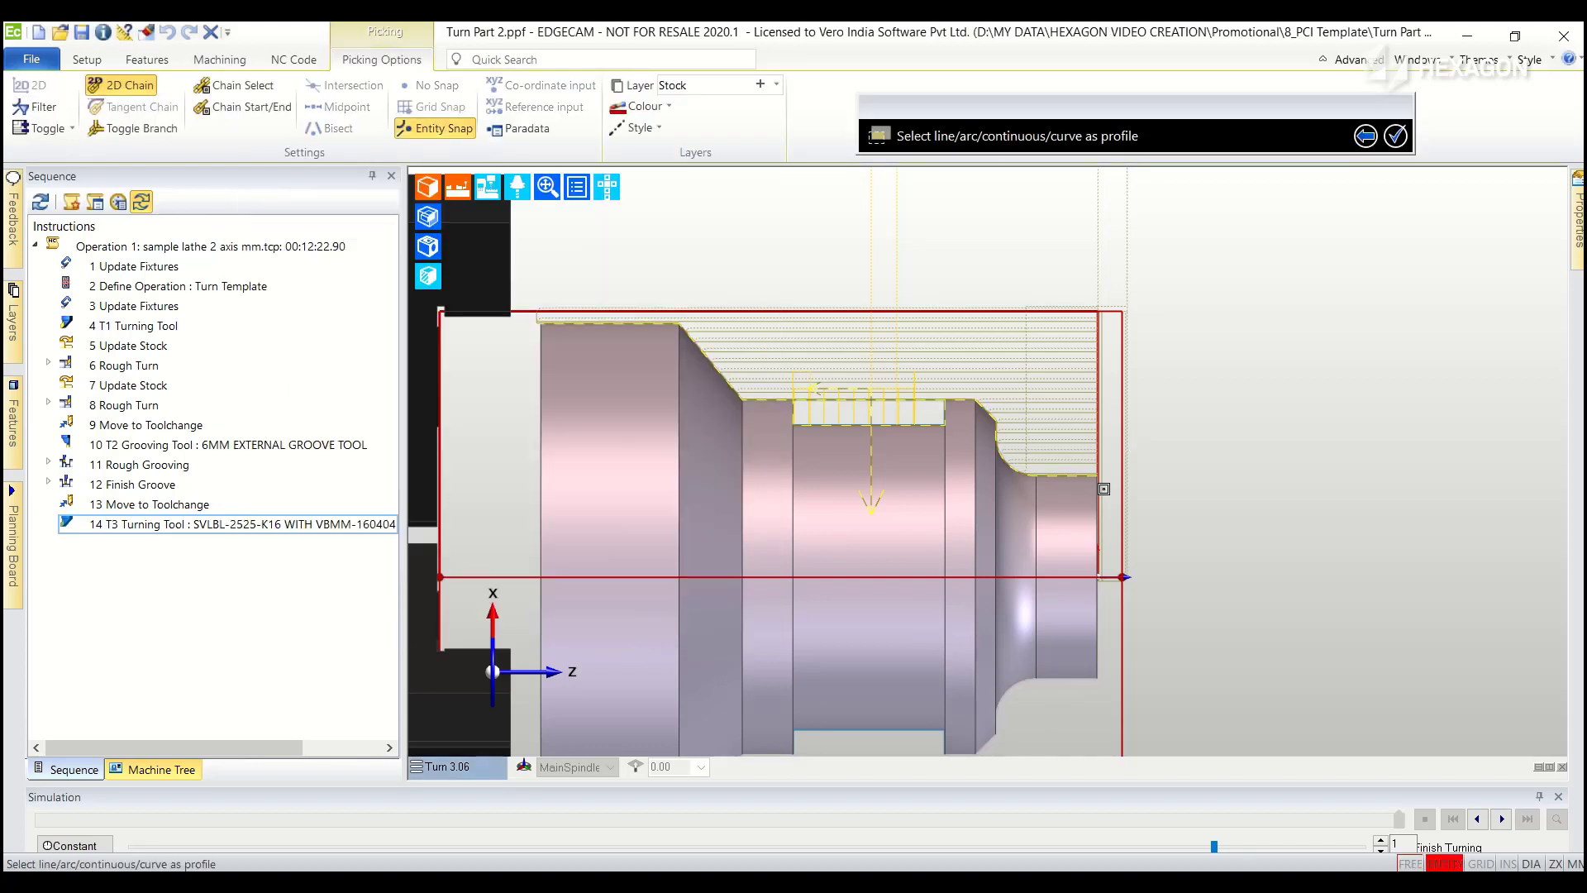
pyautogui.click(1097, 488)
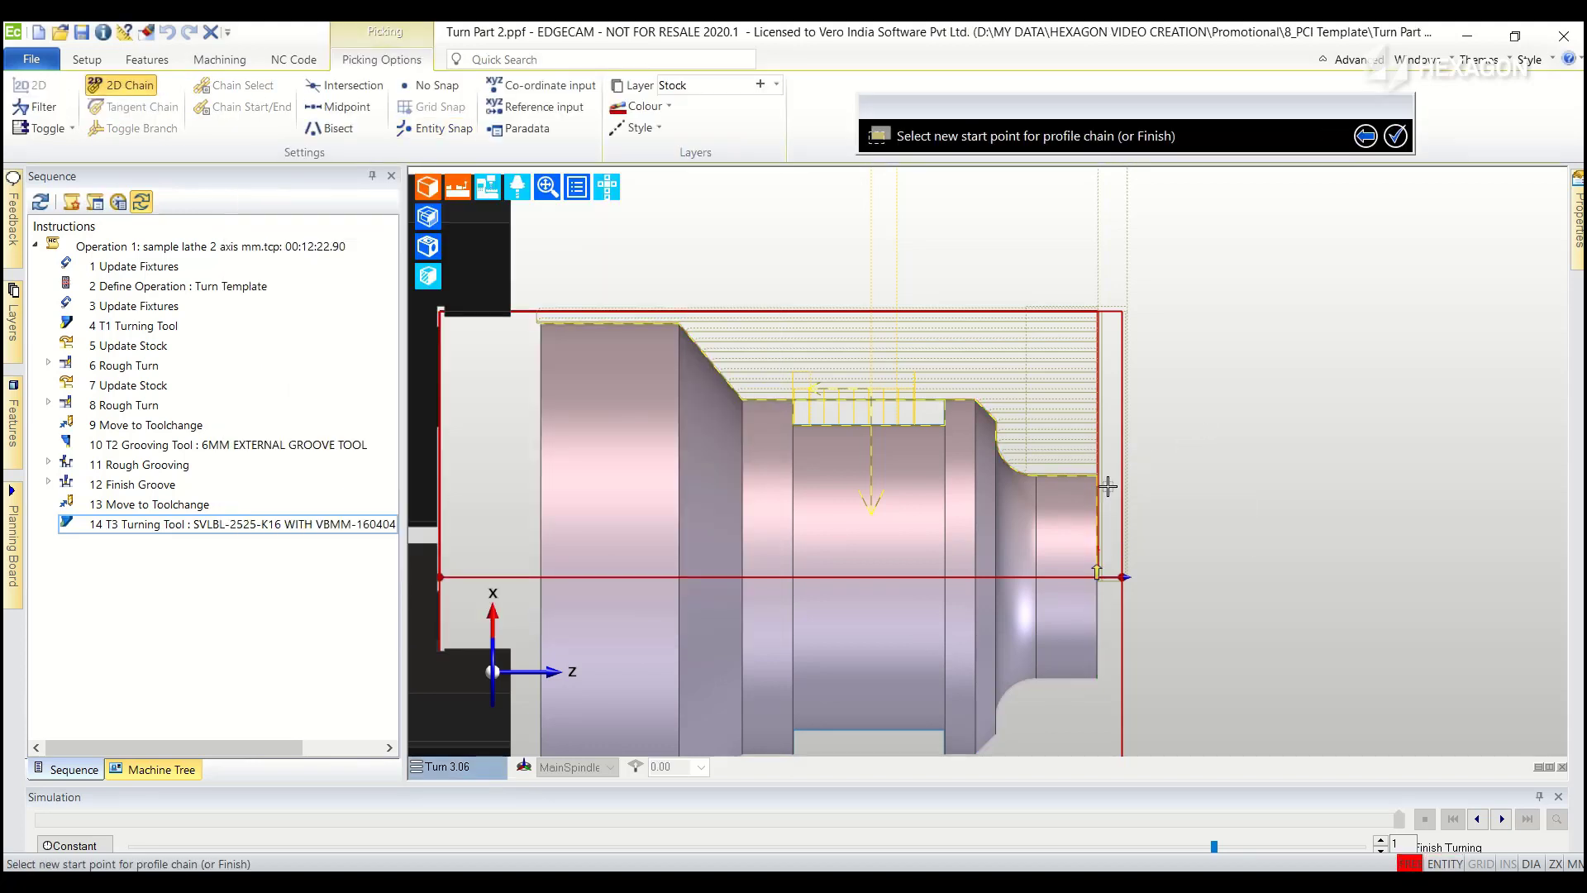
pyautogui.click(1111, 572)
pyautogui.rightClick(1214, 497)
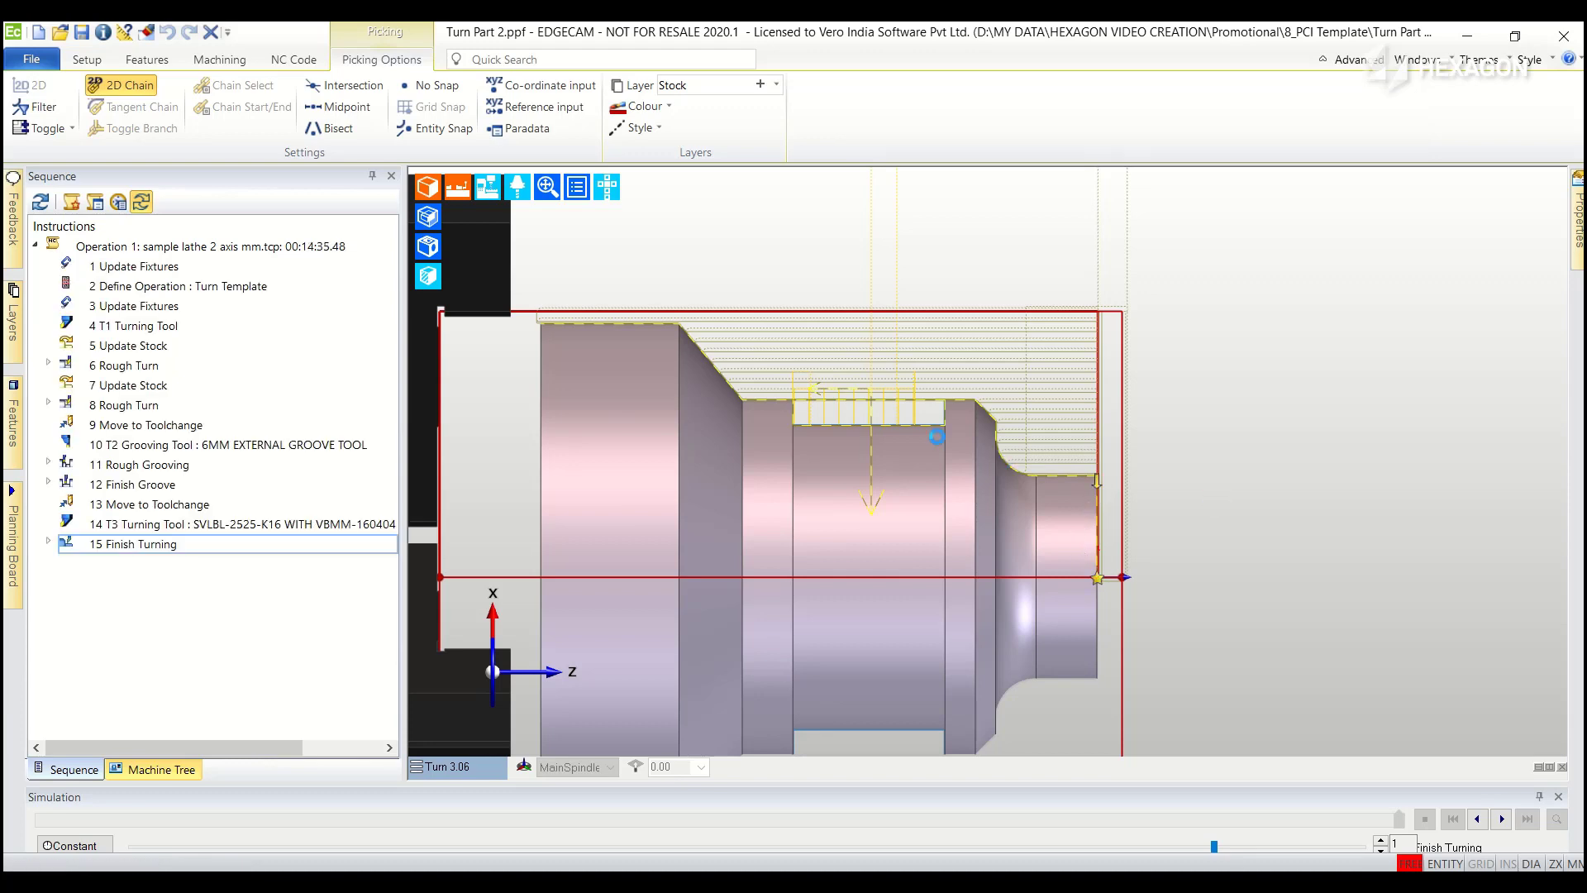
# Step: Accept the second Finish Turning settings and apply them to the stepped outer profile, ending at the large diameter's rear edge
pyautogui.click(643, 630)
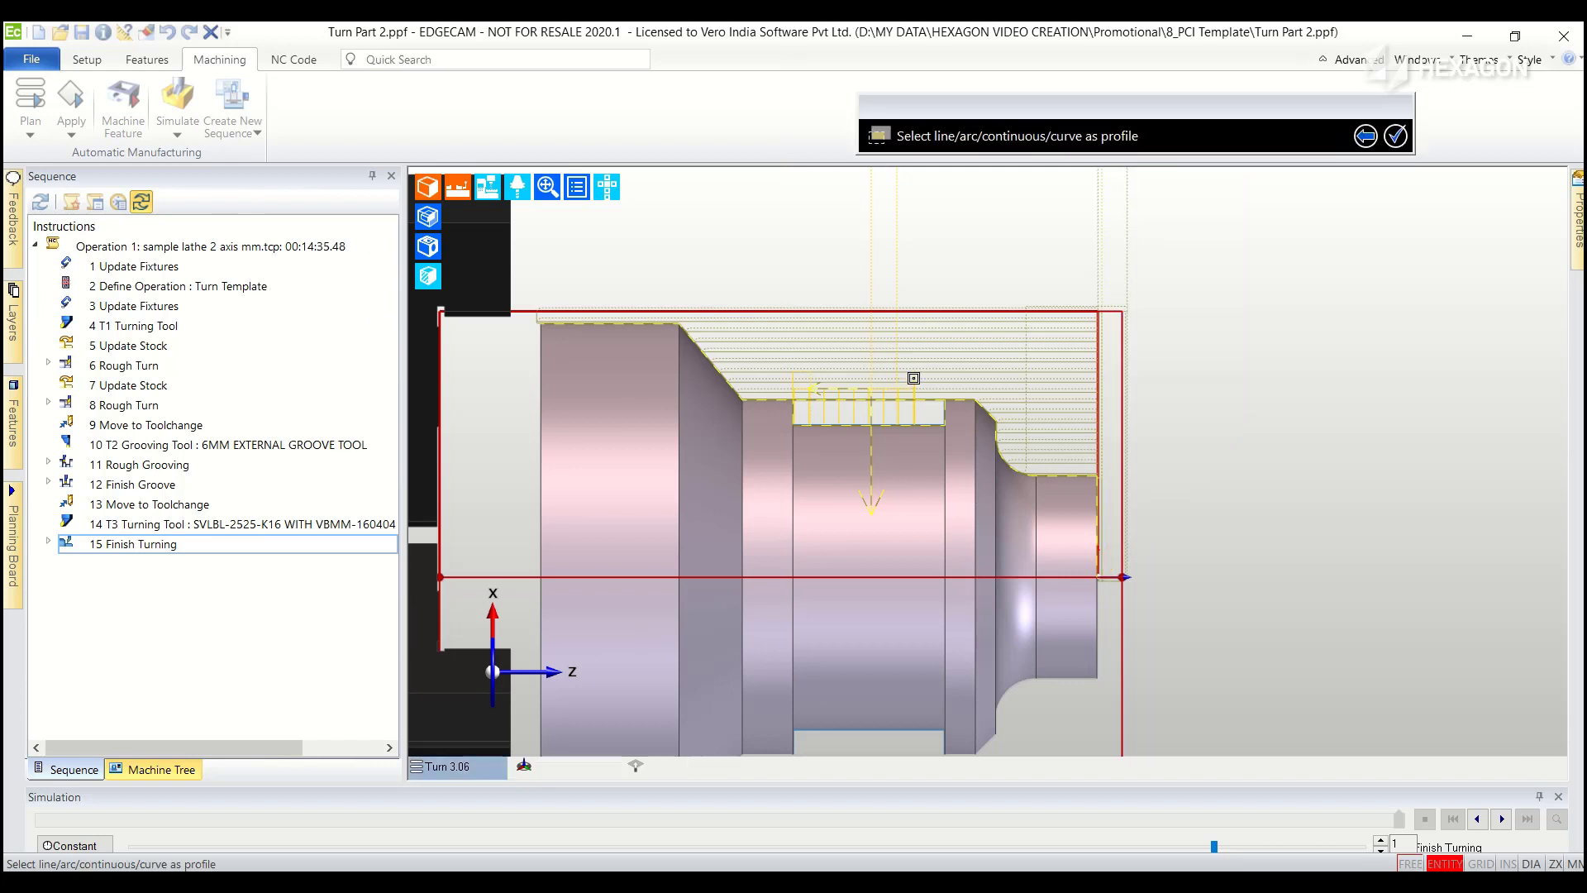
pyautogui.click(903, 403)
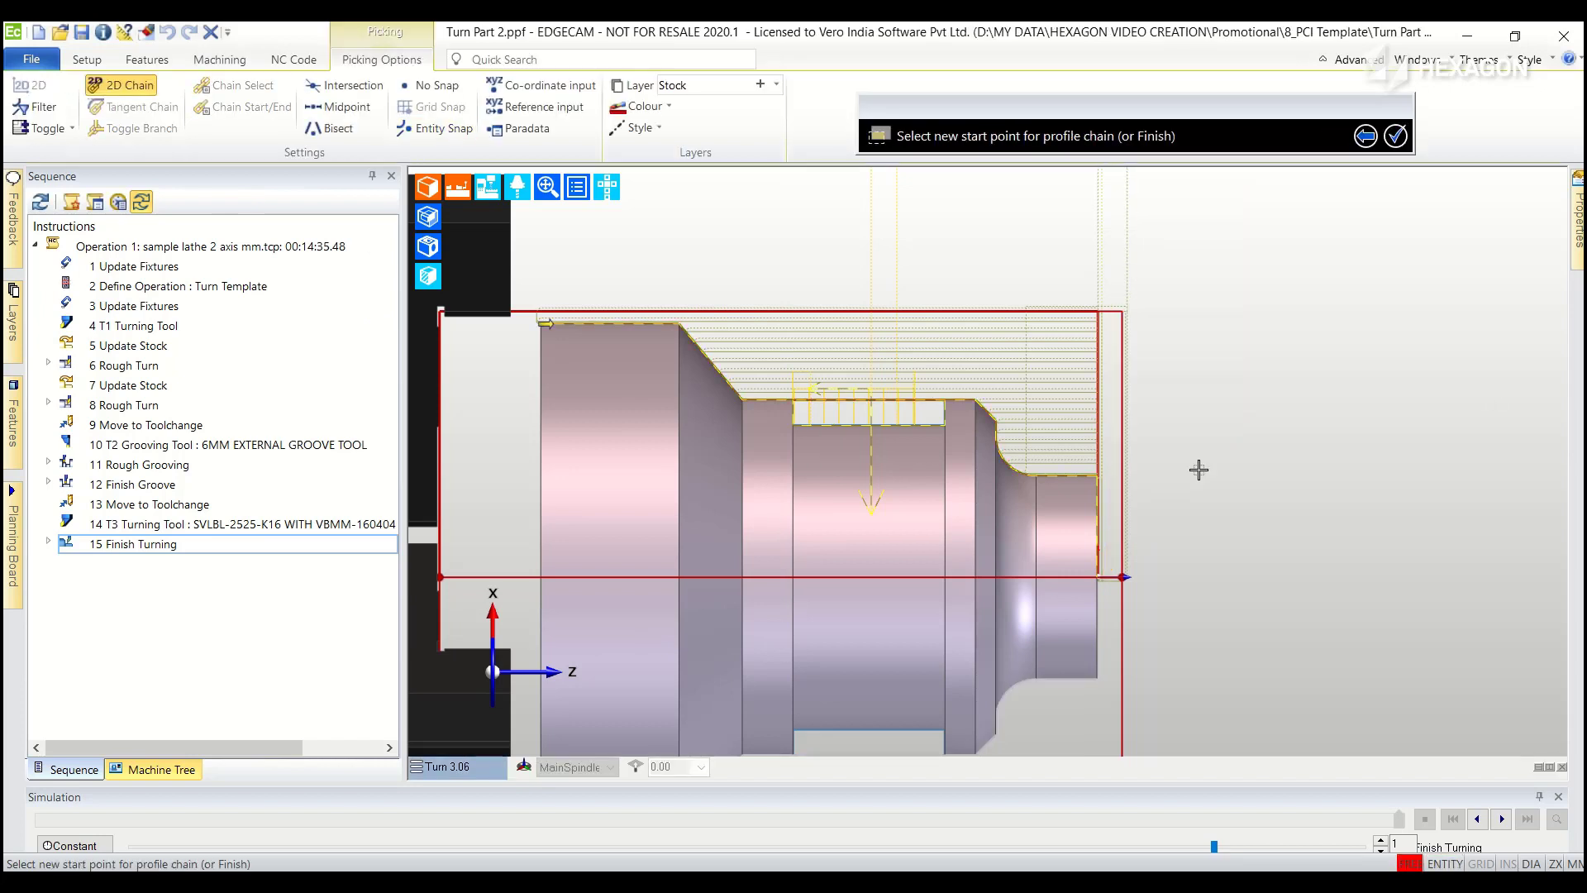
pyautogui.click(540, 329)
pyautogui.rightClick(1299, 408)
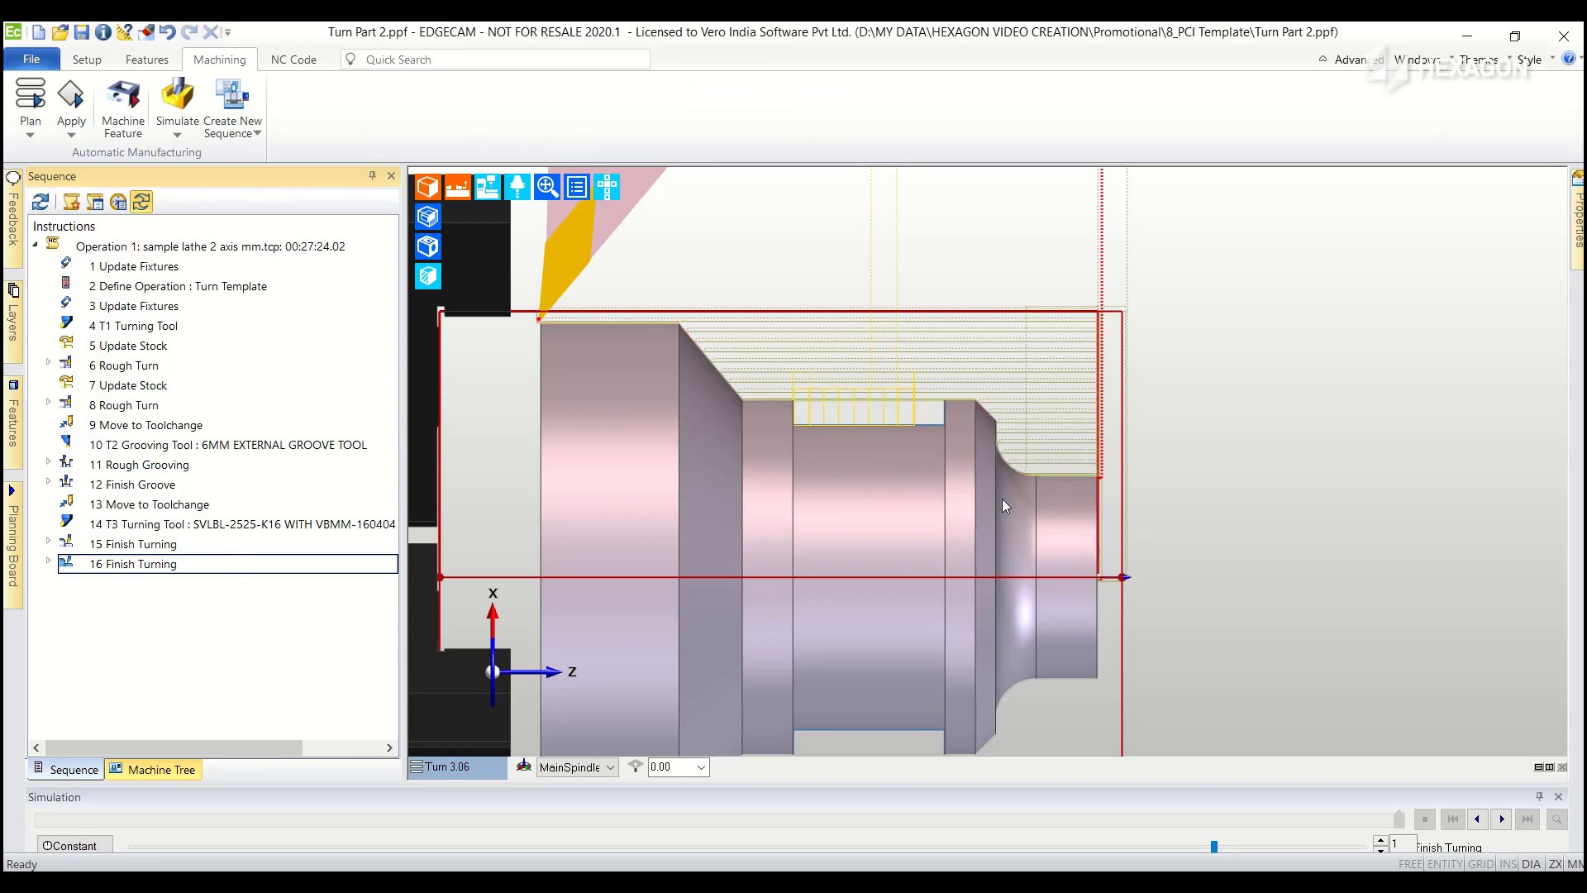
# Step: Select all instructions of the Turn Template sequence and simulate their toolpaths on the whole part
pyautogui.scroll(-2, 1002, 498)
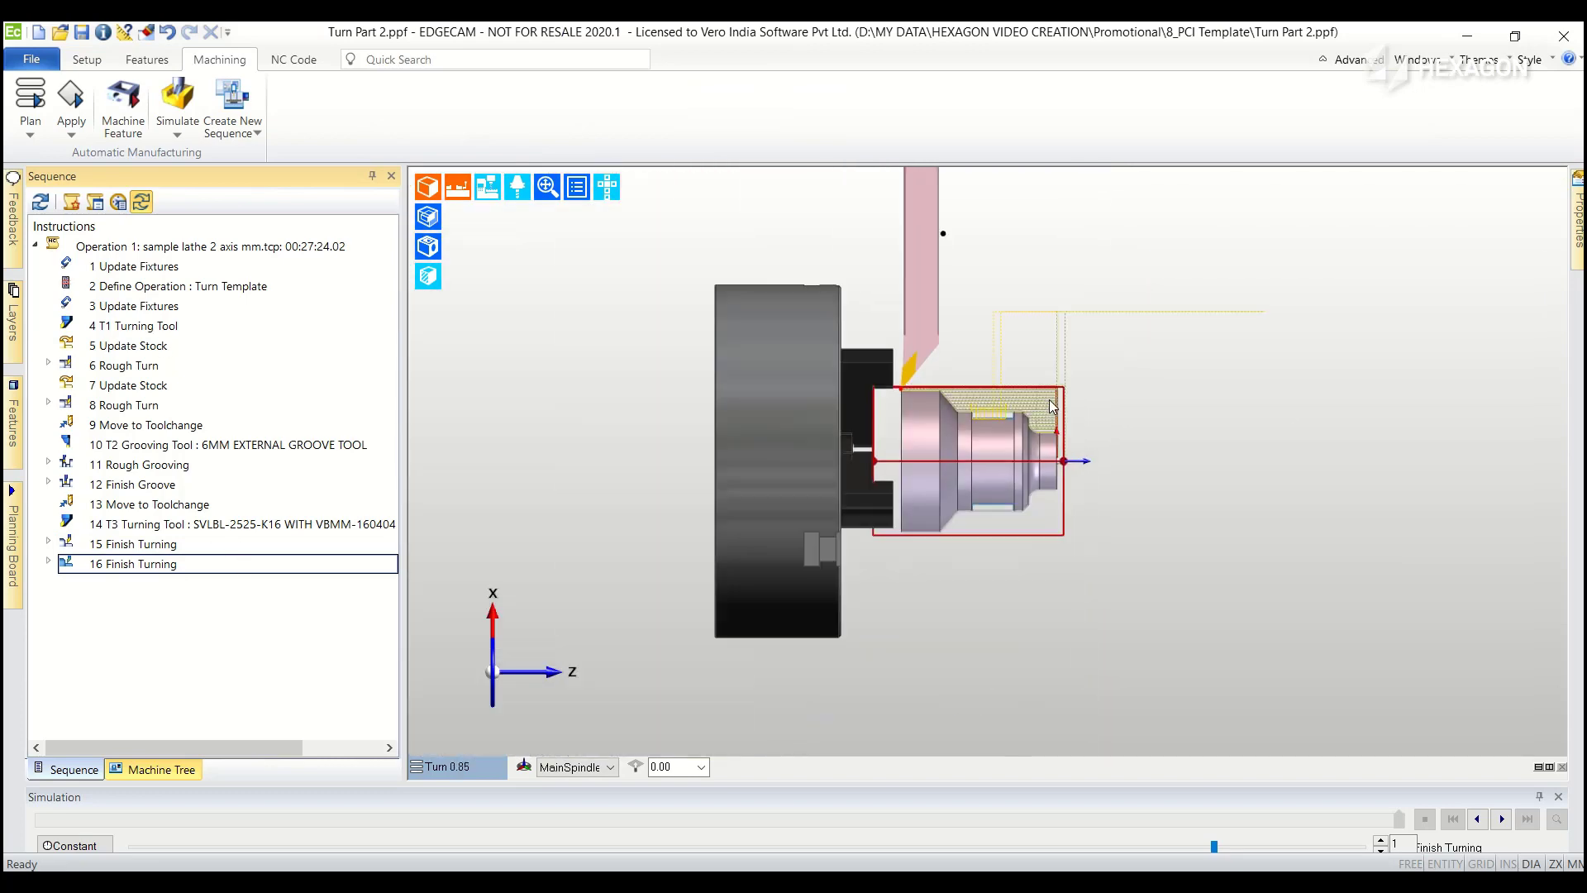
pyautogui.click(121, 385)
pyautogui.hotkey('ctrl', 'a')
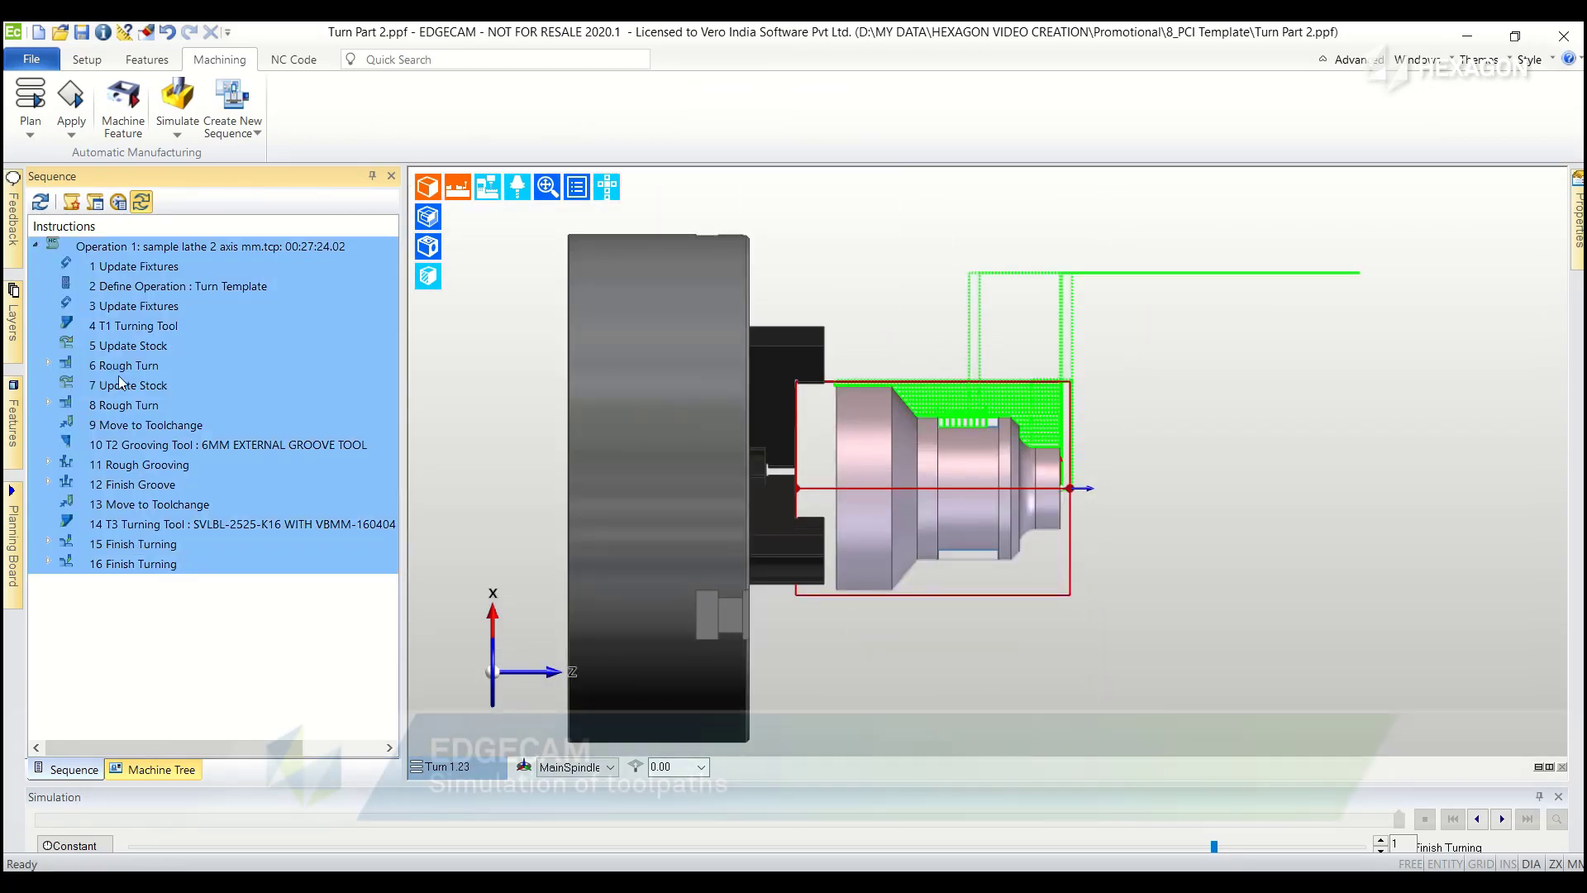
pyautogui.rightClick(118, 375)
pyautogui.click(162, 409)
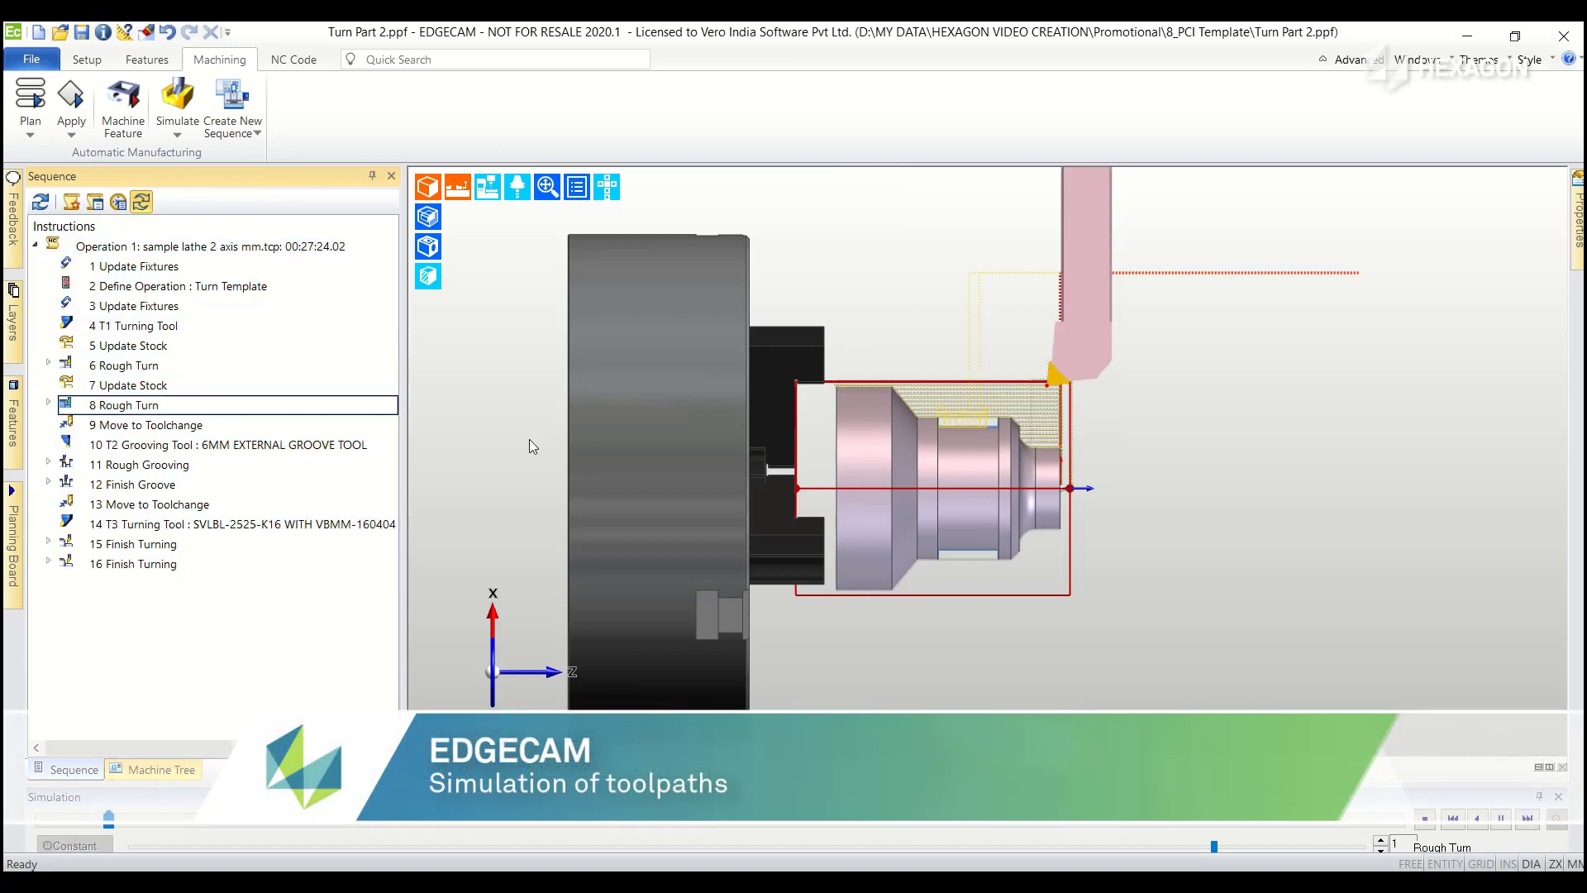